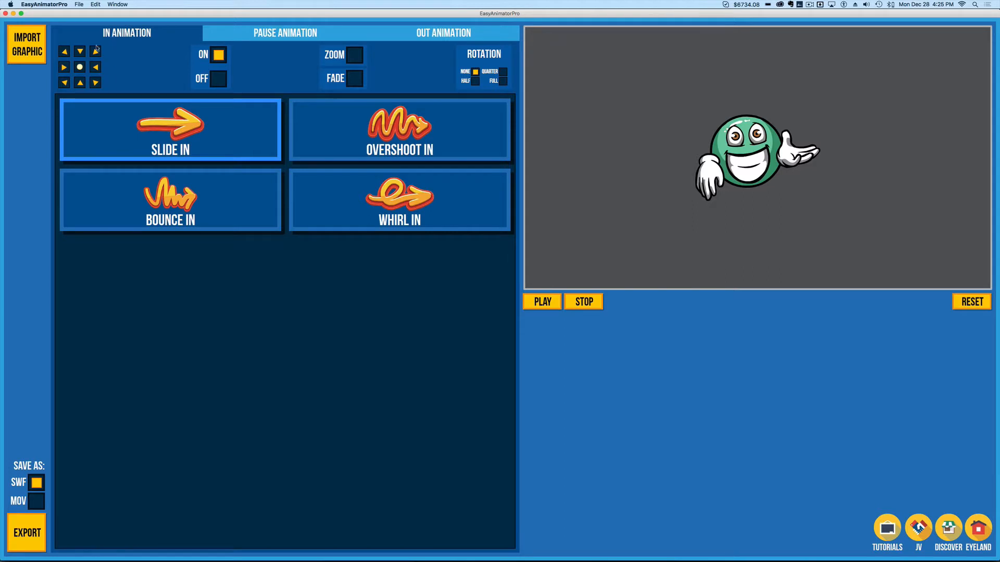
# Import the graphic Animate-your-logo-300x103 and place it in the lower-right corner of the preview stage
pyautogui.click(40, 51)
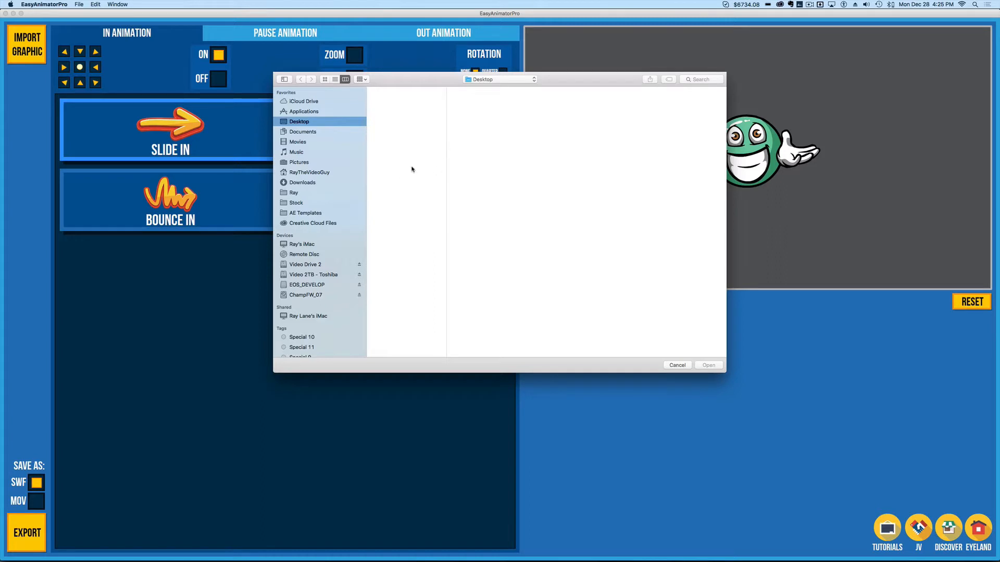
pyautogui.click(701, 80)
pyautogui.write('anim')
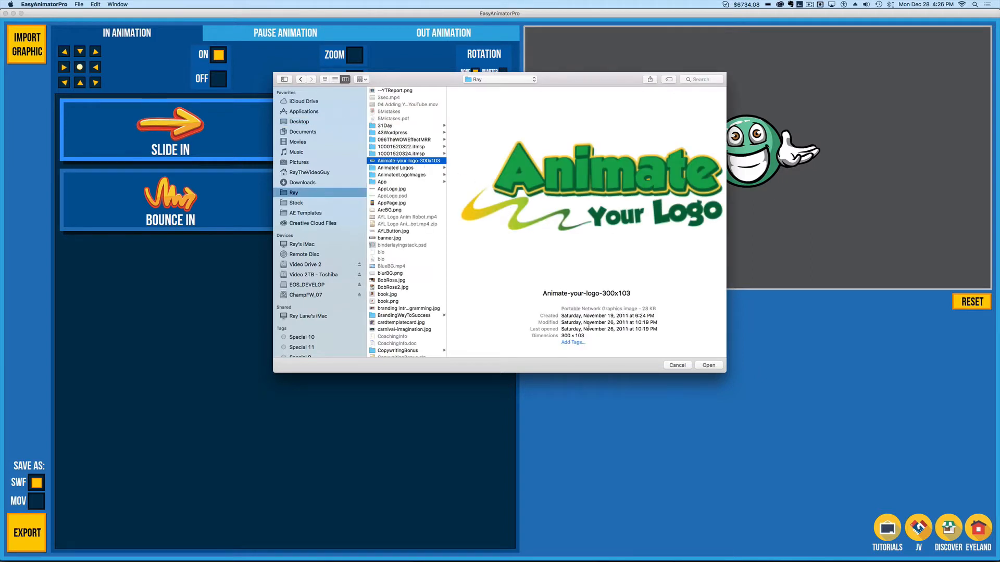
pyautogui.click(708, 366)
pyautogui.moveTo(774, 155); pyautogui.dragTo(940, 257)
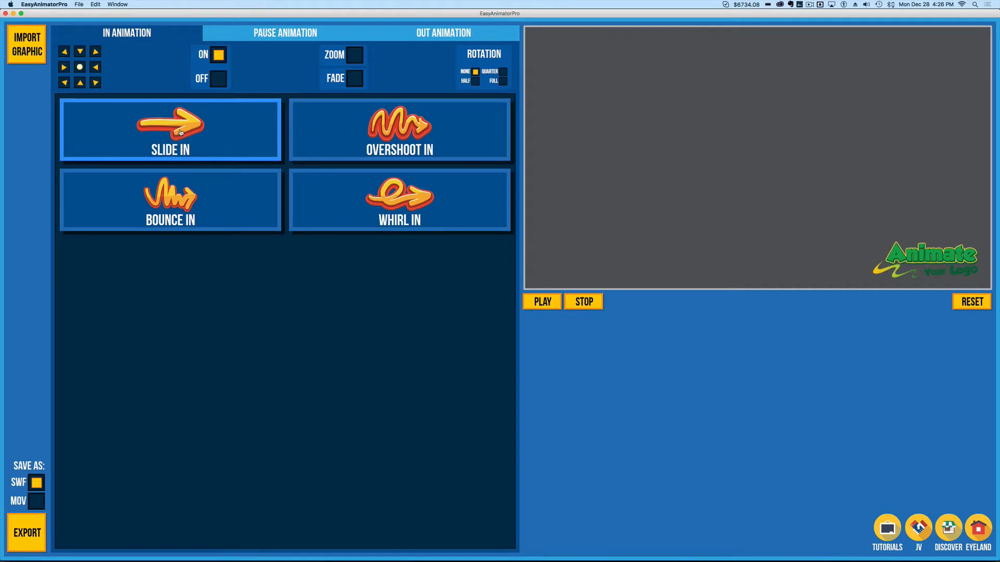
# Make the logo's Slide In animation enter from the bottom and preview it
pyautogui.click(81, 83)
pyautogui.click(542, 307)
# Try quarter and full rotation on the logo's Slide In animation, previewing each
pyautogui.click(503, 71)
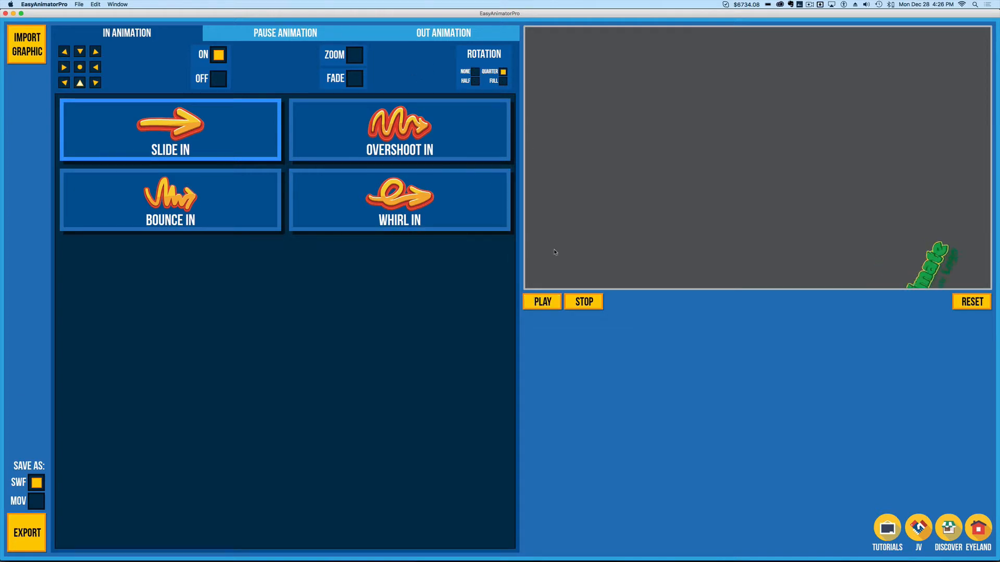
pyautogui.click(539, 303)
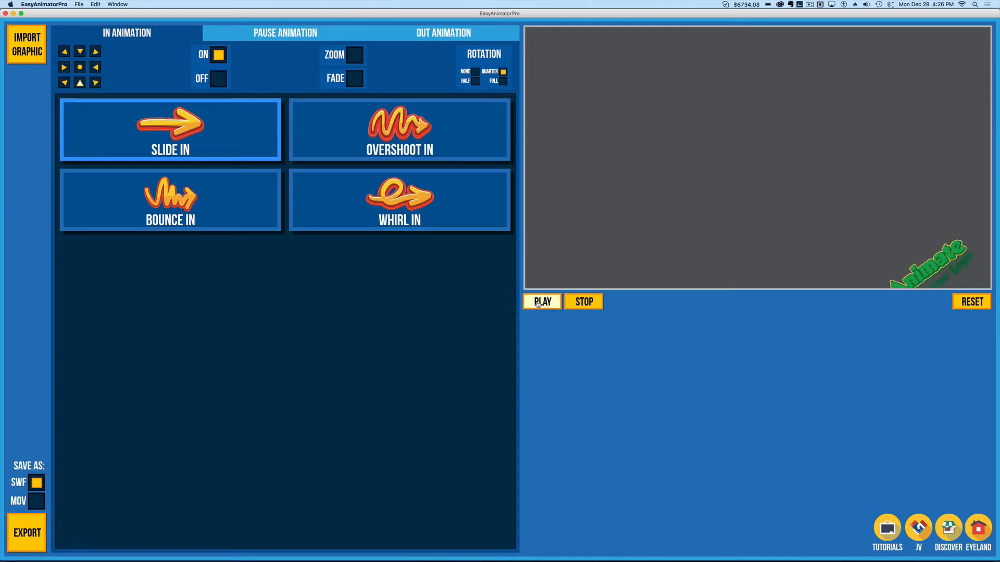
pyautogui.click(503, 80)
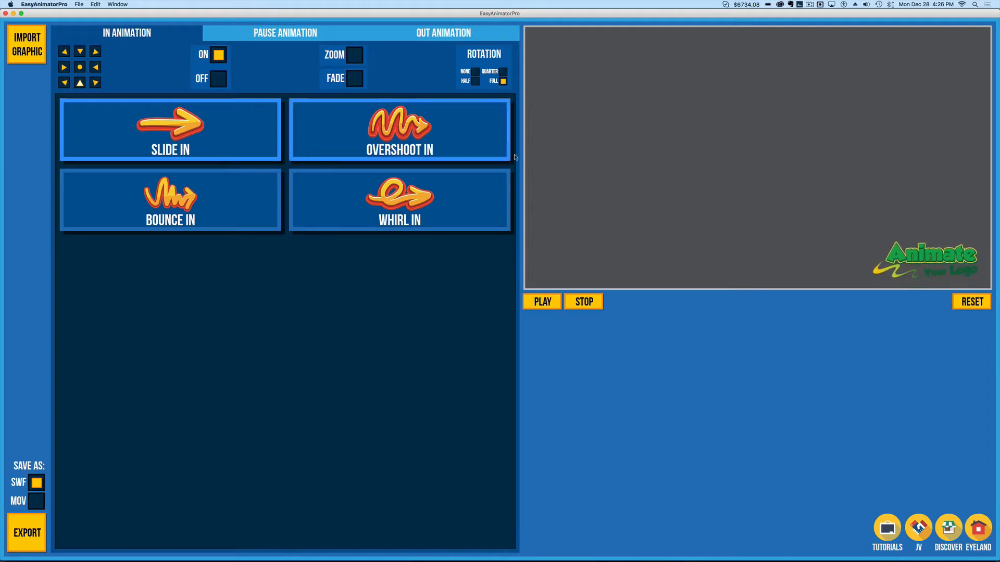
pyautogui.click(552, 304)
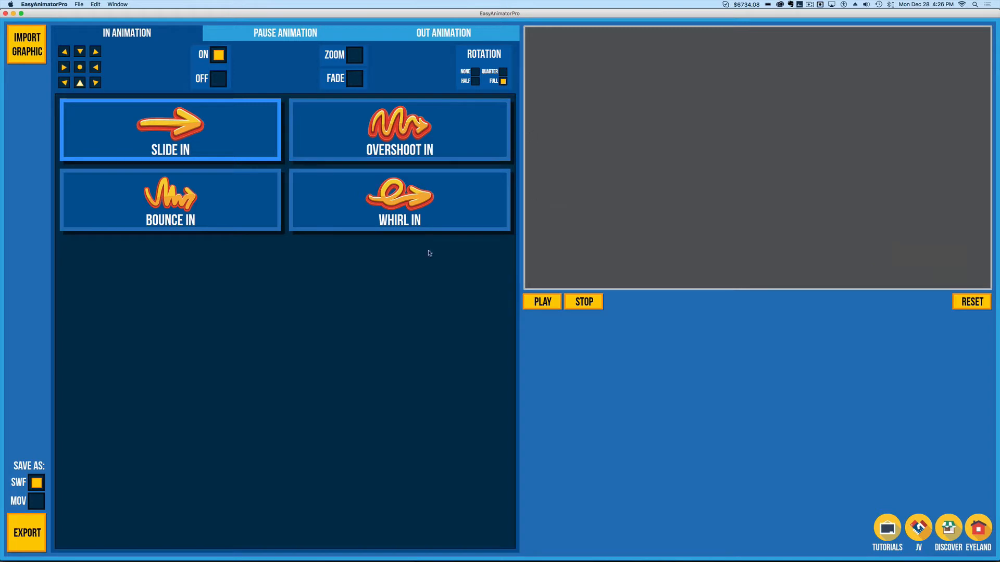
# Try the Overshoot In, Whirl In and Bounce In animations on the logo
pyautogui.click(401, 138)
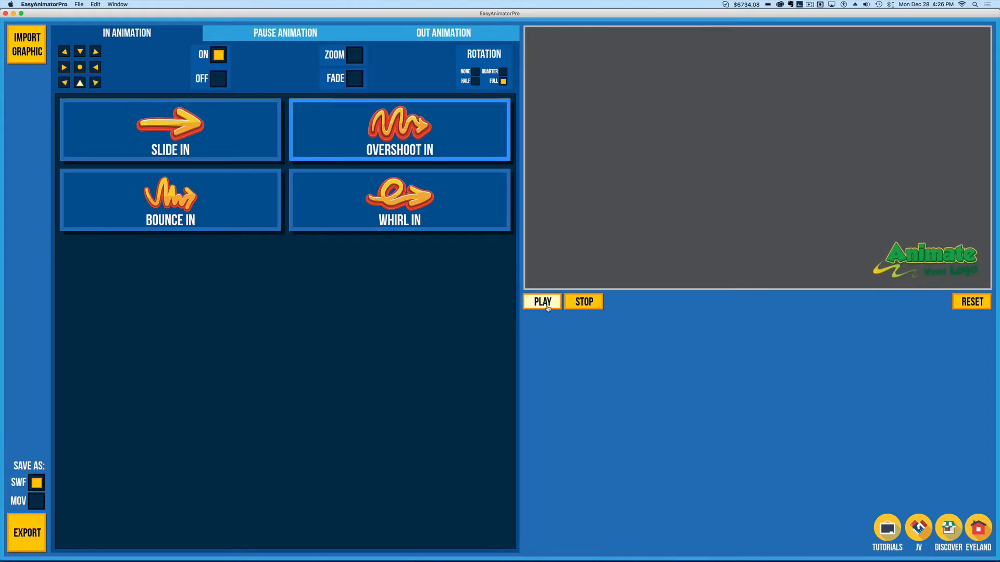
pyautogui.click(386, 205)
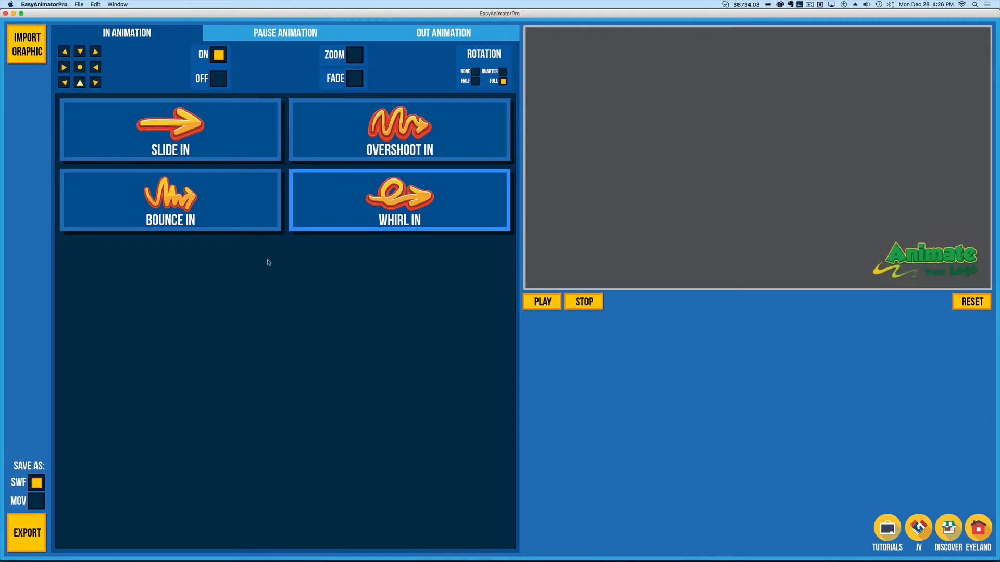
pyautogui.click(220, 200)
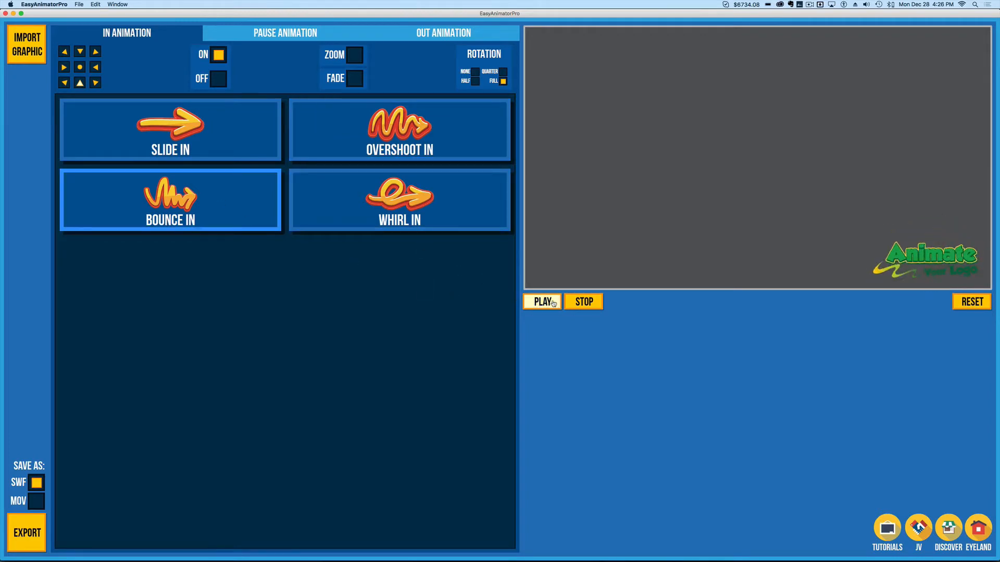
pyautogui.click(553, 303)
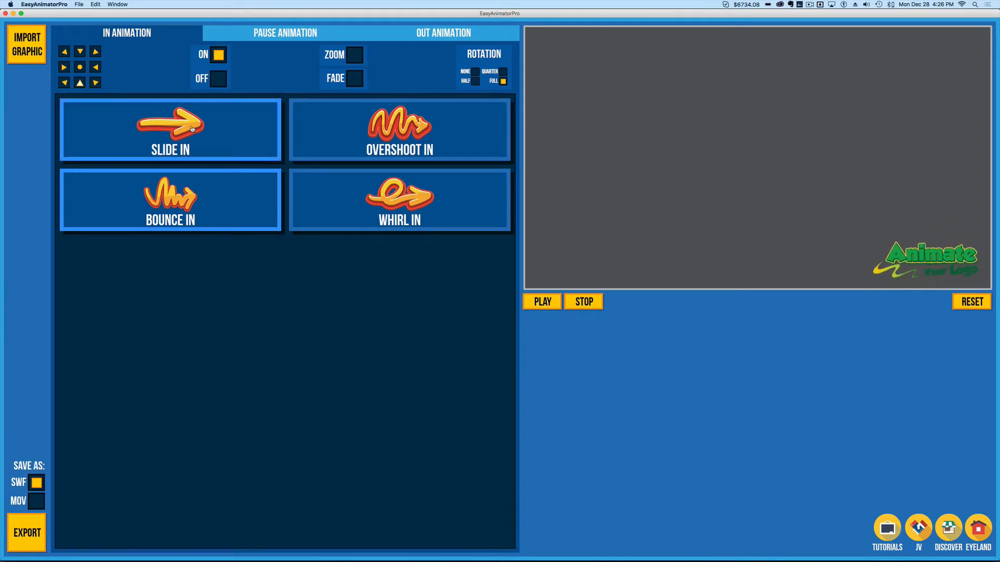
# Set the logo's in animation to Slide In with half rotation and preview the result
pyautogui.click(192, 129)
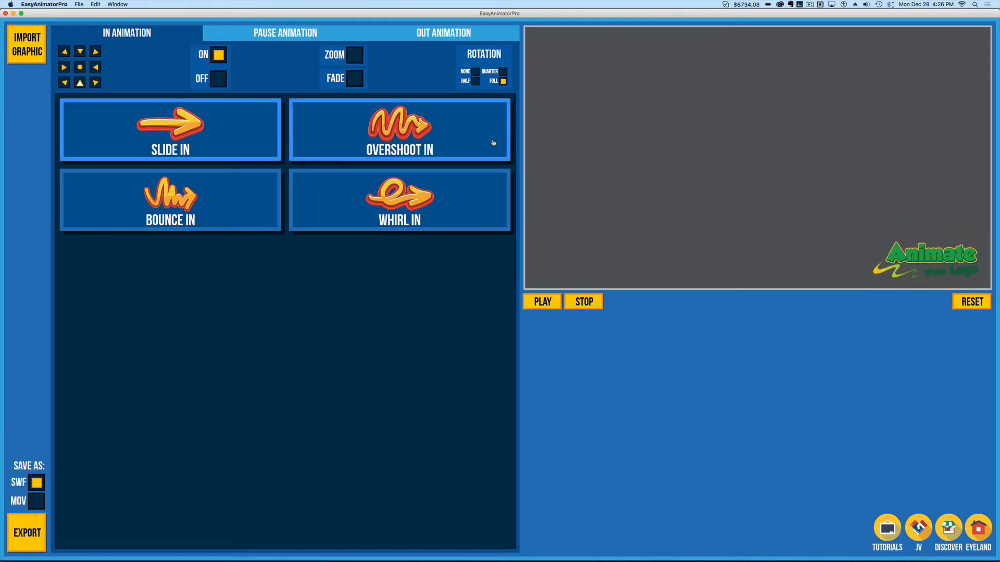
pyautogui.click(545, 309)
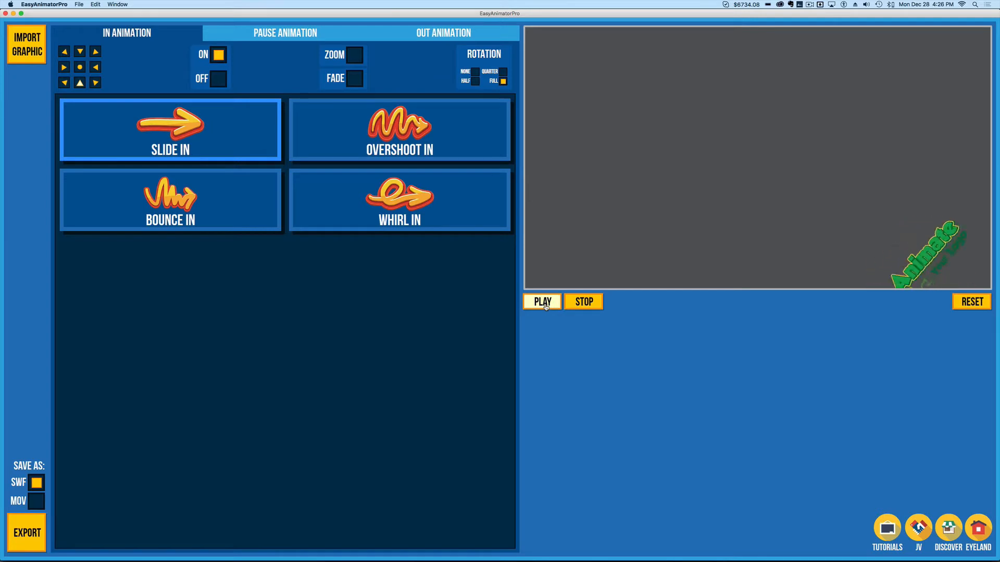
pyautogui.click(475, 81)
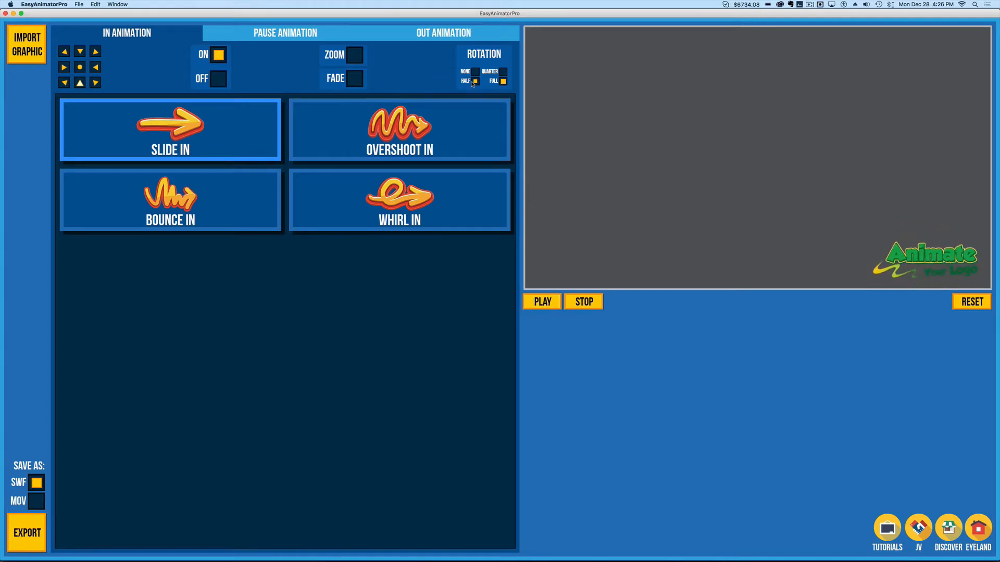
pyautogui.click(557, 307)
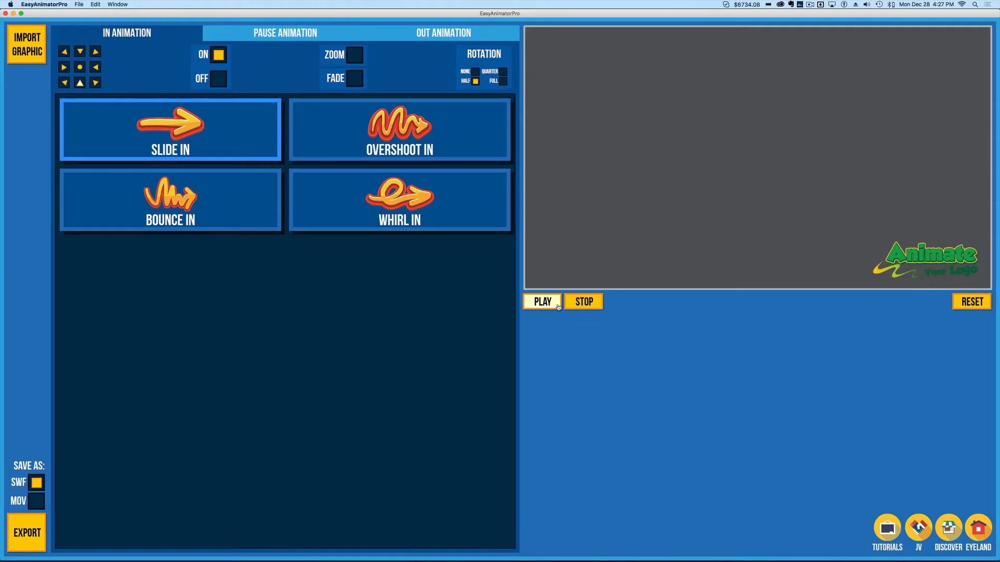
# Set the pause animation's duration to 10
pyautogui.click(294, 35)
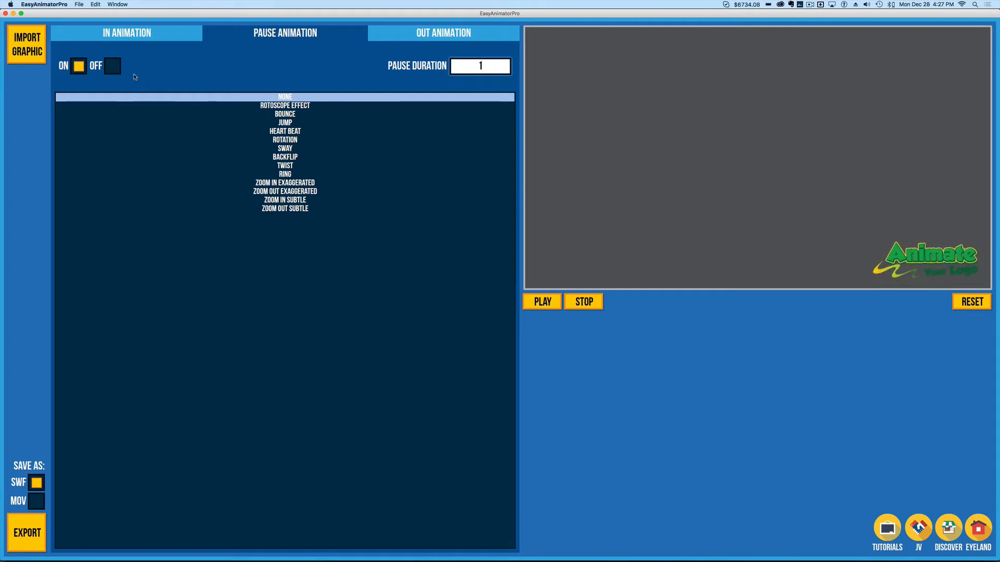
pyautogui.write('0')
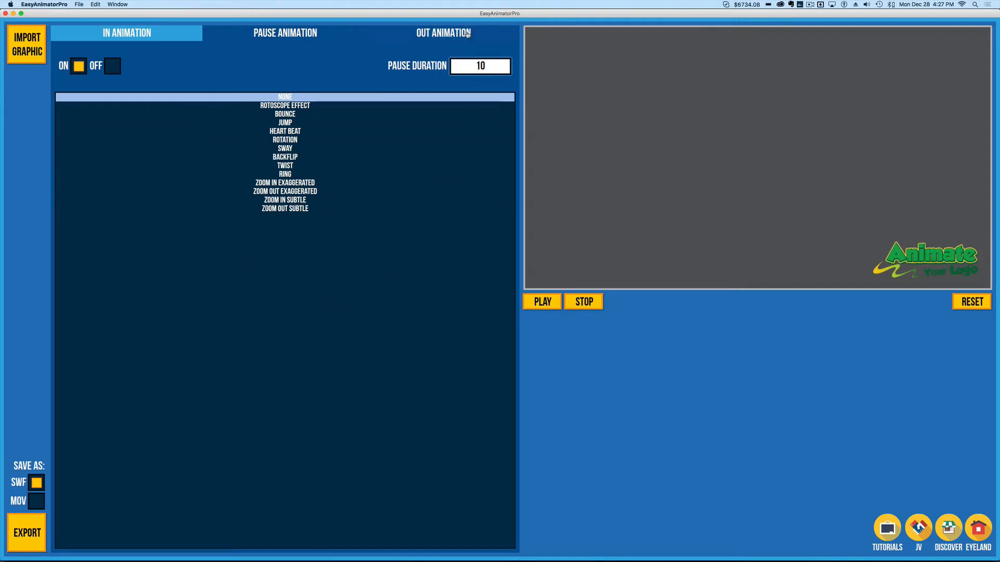
# Set the logo's out animation to half rotation, with Slide Out leaving to the right
pyautogui.click(444, 34)
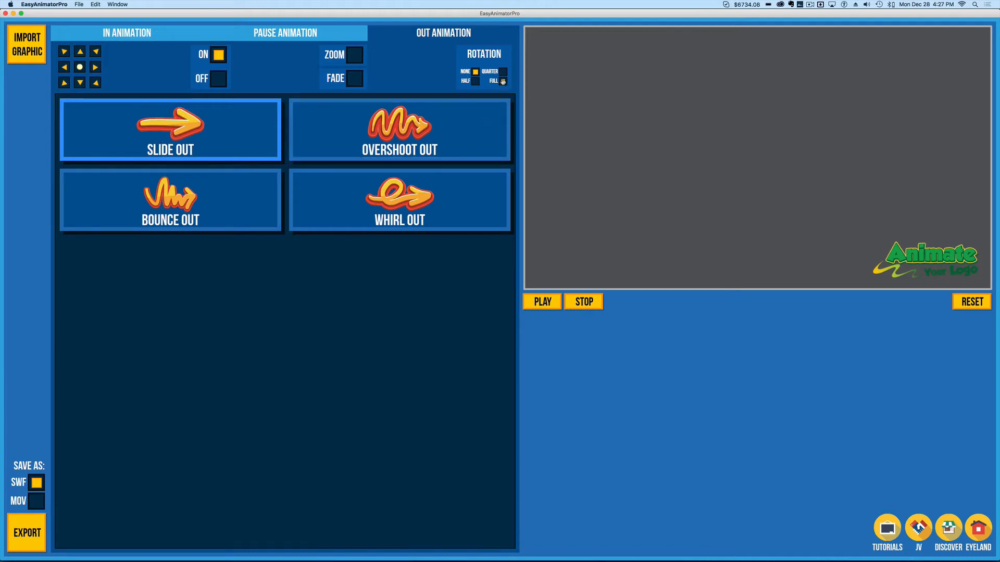
pyautogui.click(471, 83)
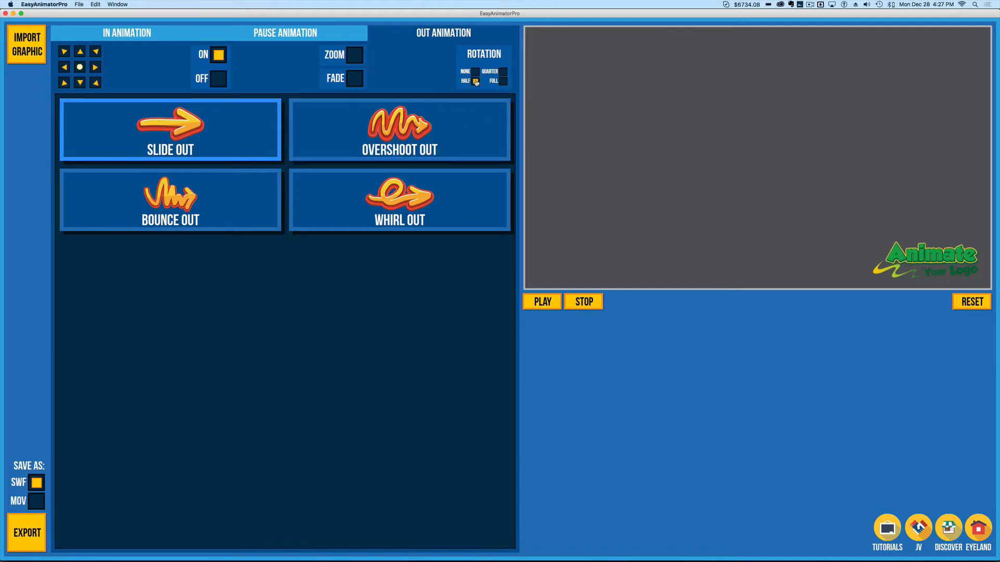
pyautogui.click(96, 70)
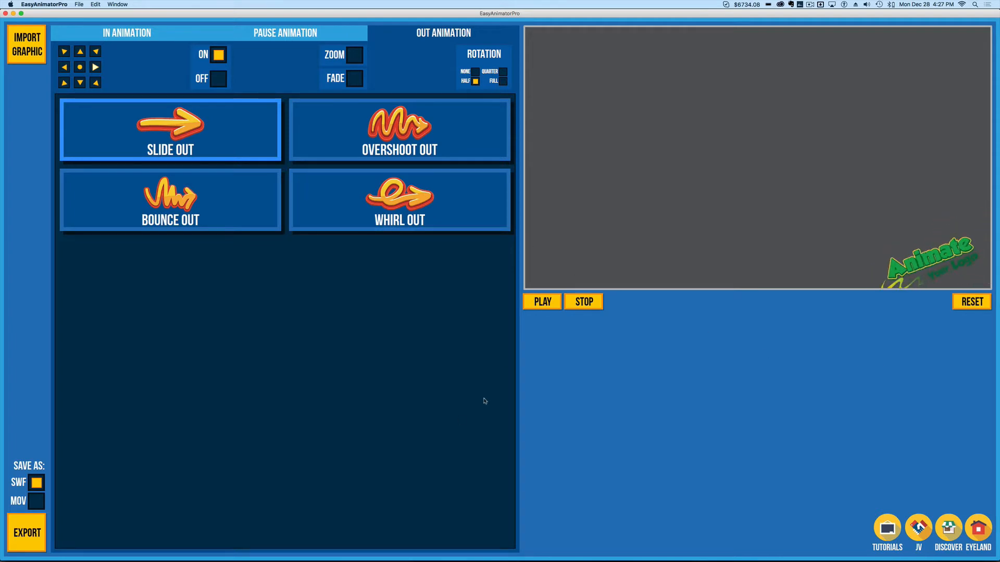
# Export the logo animation in MOV format instead of SWF, under the file name AYLBug.mov
pyautogui.click(34, 533)
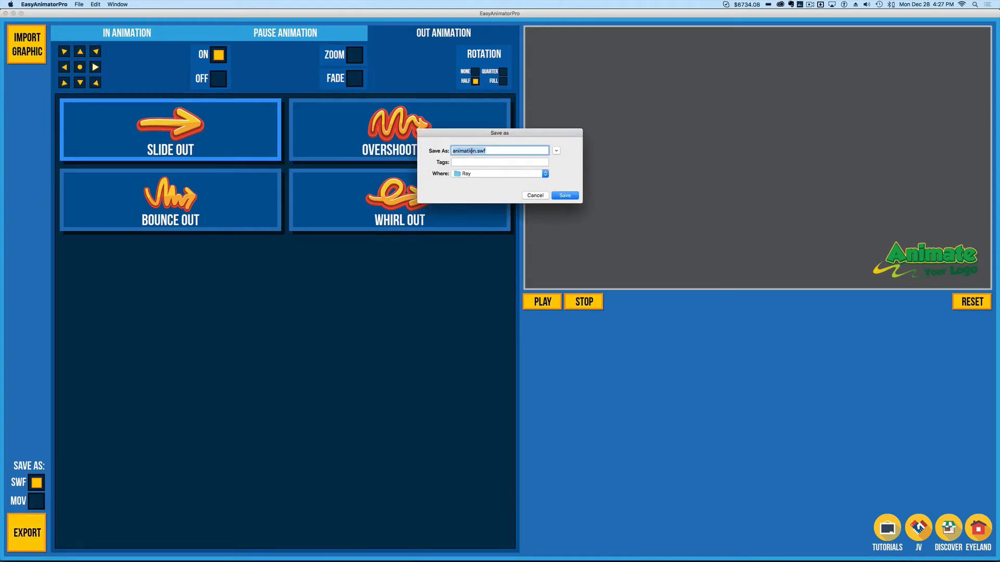
pyautogui.press('Escape')
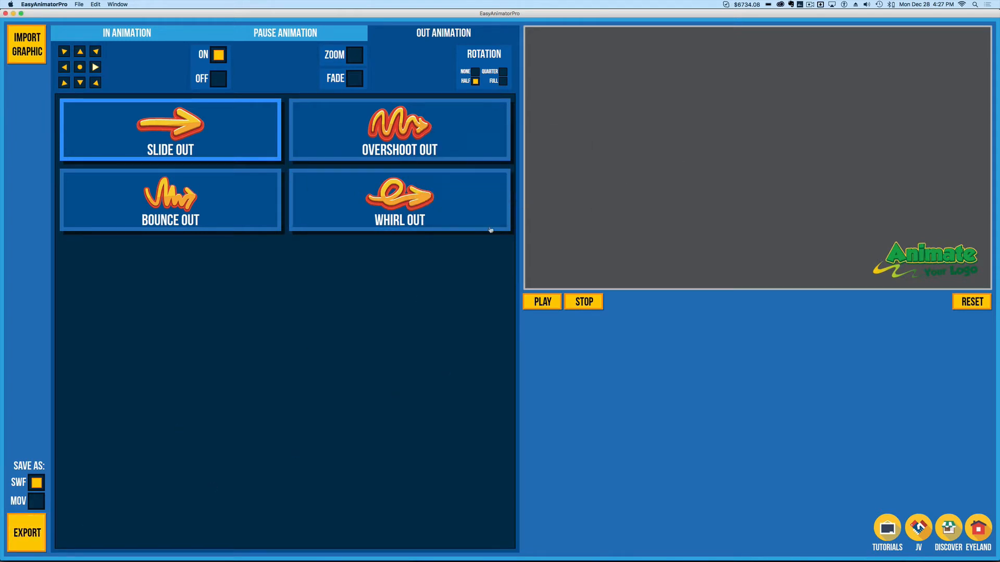
pyautogui.click(37, 501)
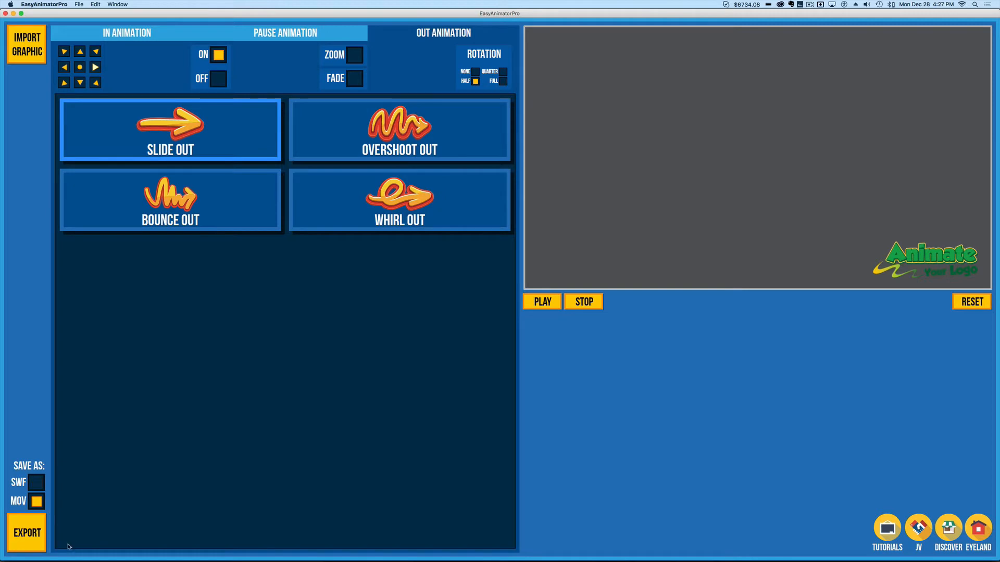
pyautogui.click(36, 539)
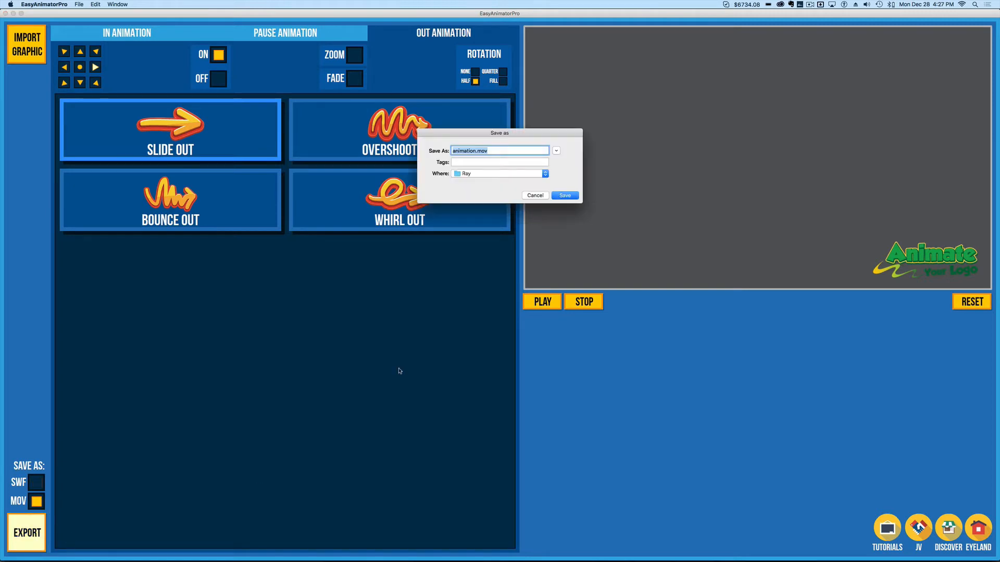
pyautogui.click(473, 152)
pyautogui.press('Right')
pyautogui.press('shift+super+Left')
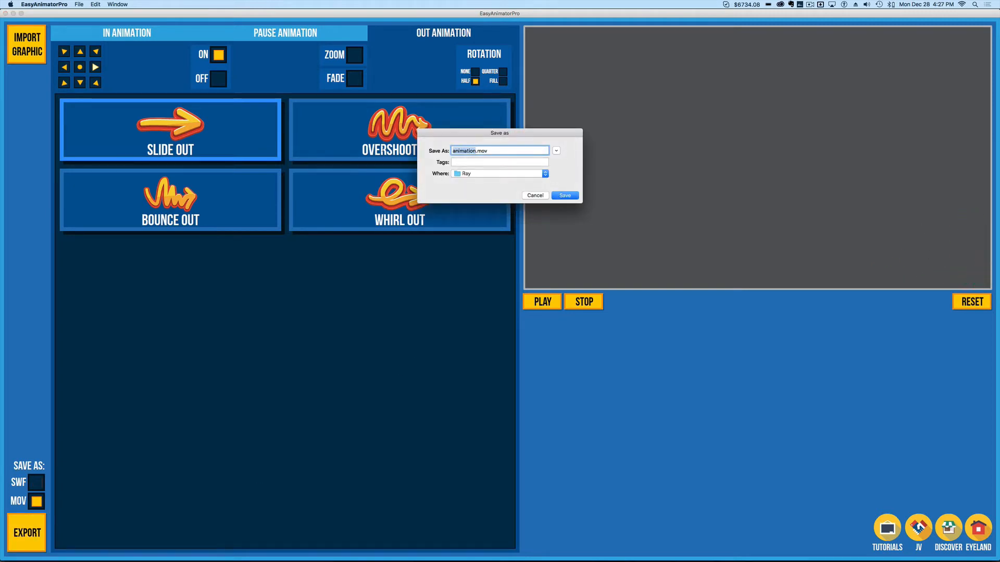
pyautogui.write('AYLBug')
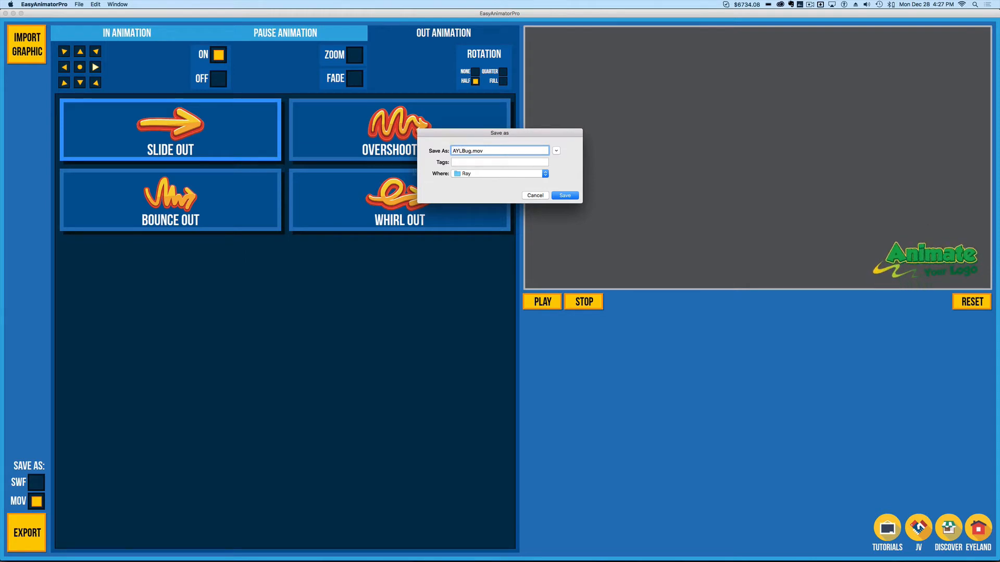
pyautogui.click(565, 196)
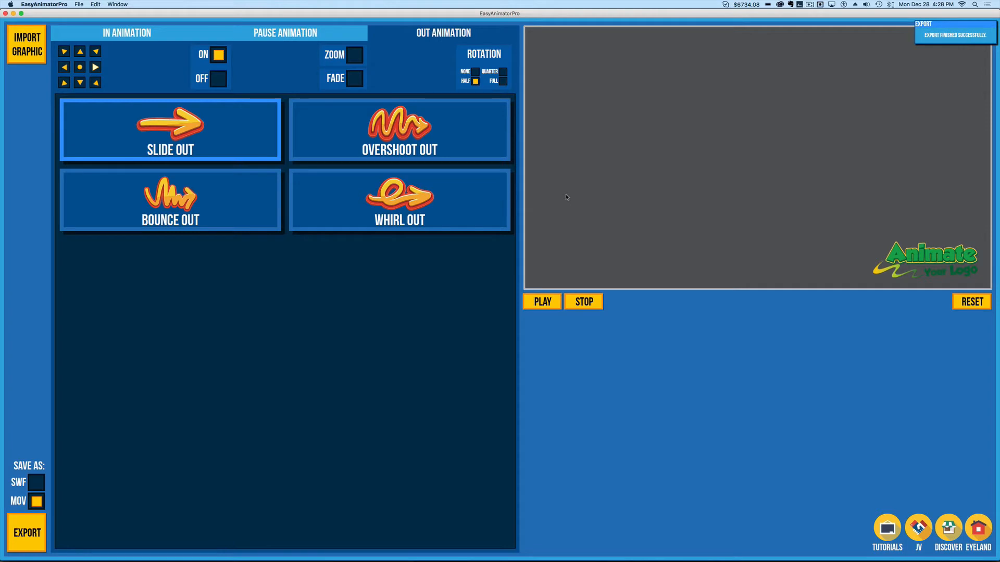
# Bring AYLBug.mov from Finder into the Final Cut Pro timeline, above the main clips shortly before the one-minute mark
pyautogui.press('super+Tab')
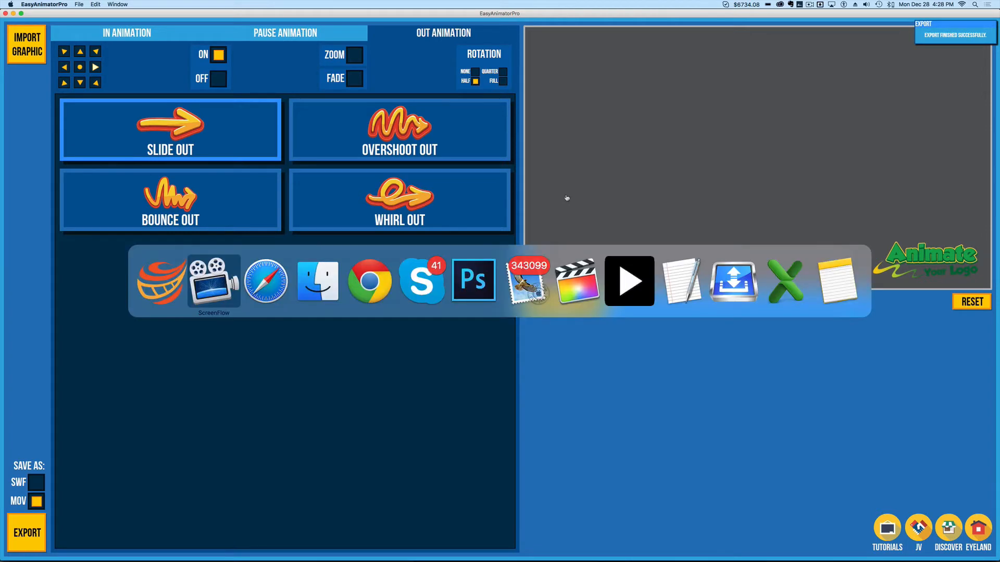
pyautogui.press('super+Tab')
pyautogui.press('super+Tab')
pyautogui.press('super+Tab')
pyautogui.press('super+Tab')
pyautogui.press('super+Tab')
pyautogui.press('super+Tab')
pyautogui.press('super+Tab')
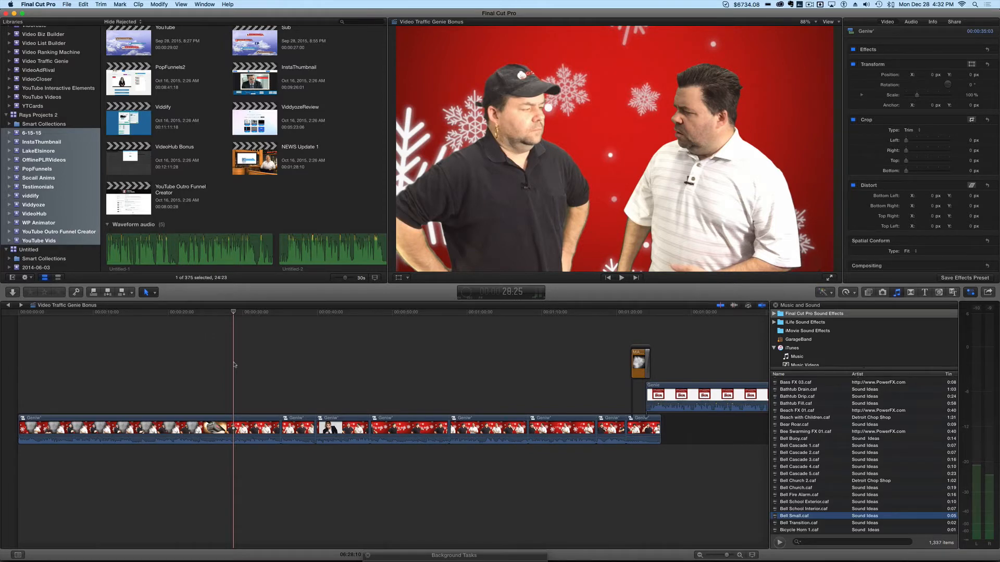
pyautogui.press('super+Tab')
pyautogui.press('super+Tab')
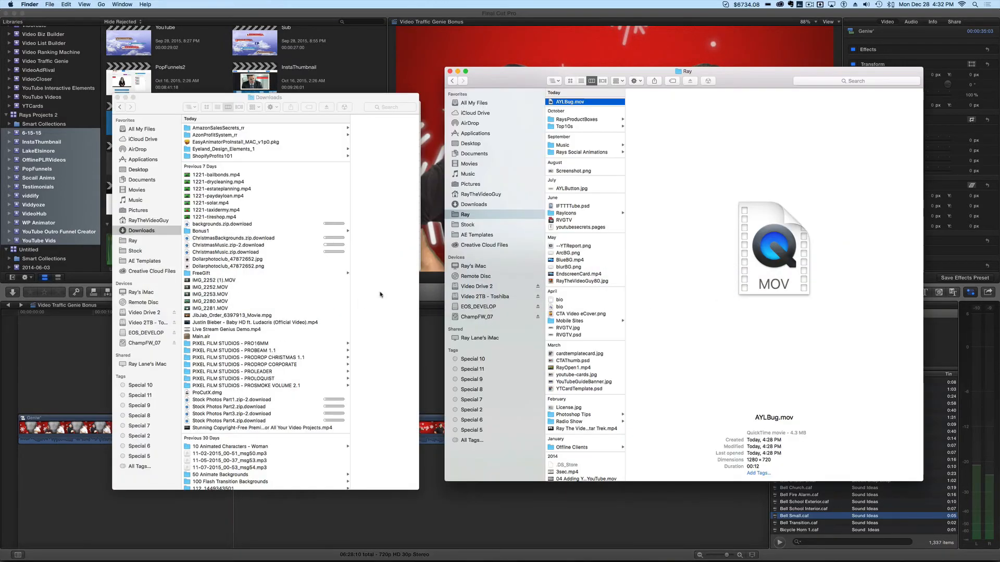
pyautogui.moveTo(571, 106); pyautogui.dragTo(425, 367)
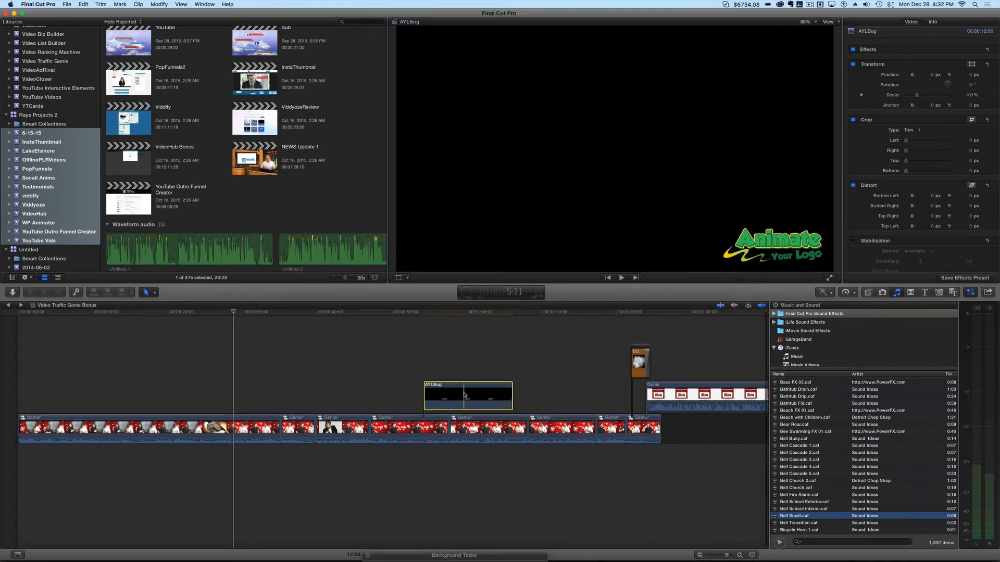
# Split the AYLBug clip near its middle with the Blade tool, at 1:00:24 on the timeline
pyautogui.click(468, 313)
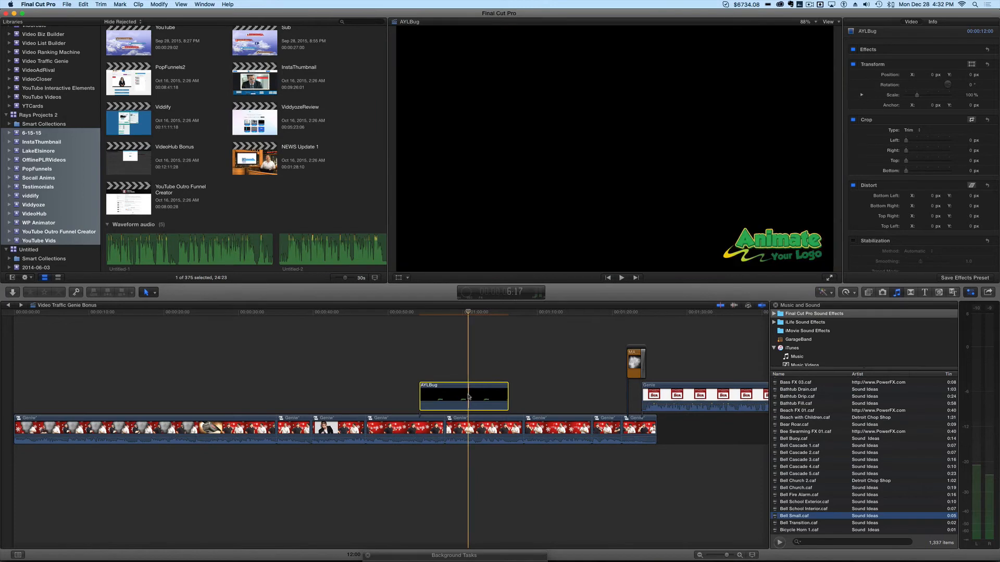
pyautogui.press('p')
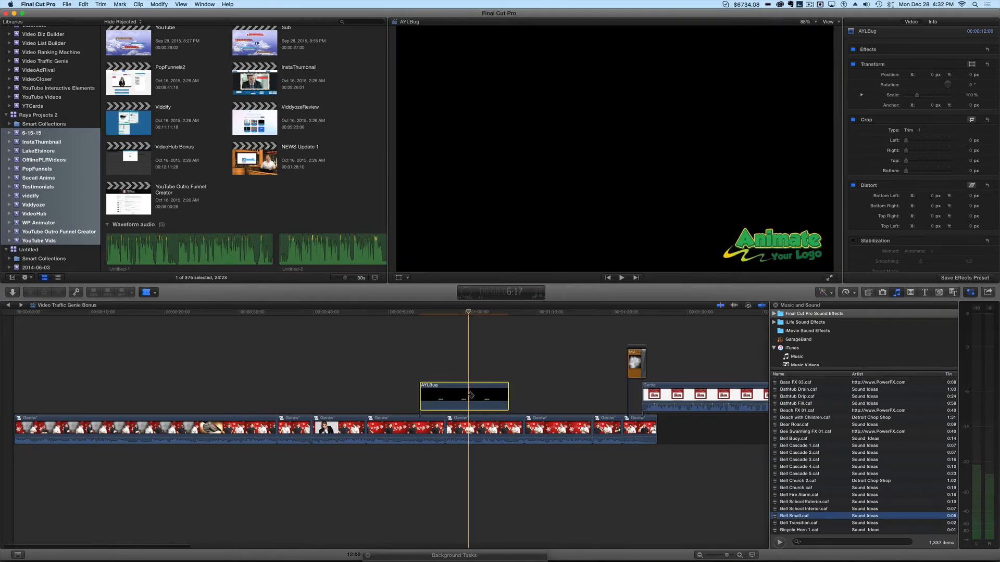
pyautogui.hscroll(1, 473, 395)
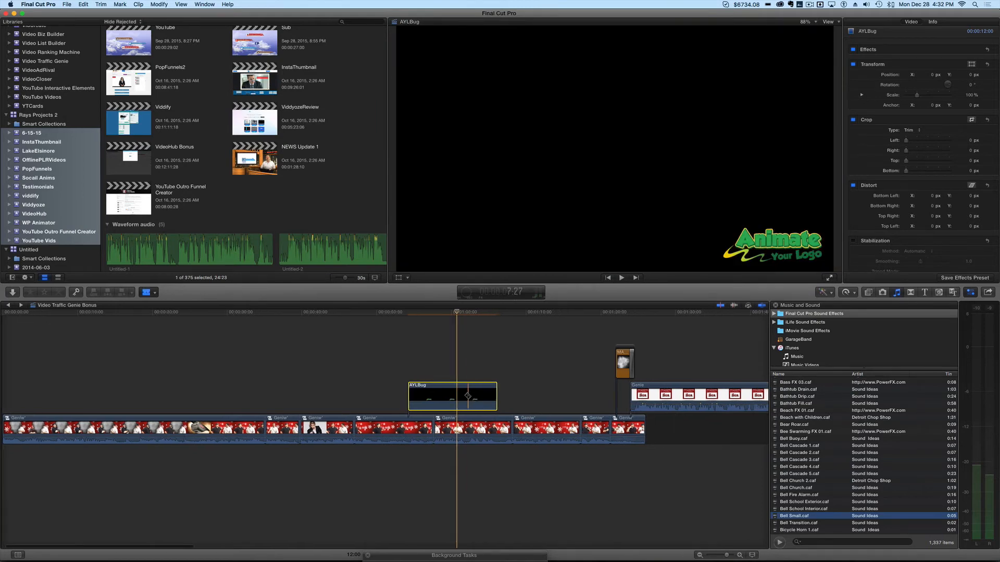
pyautogui.click(460, 398)
pyautogui.press('a')
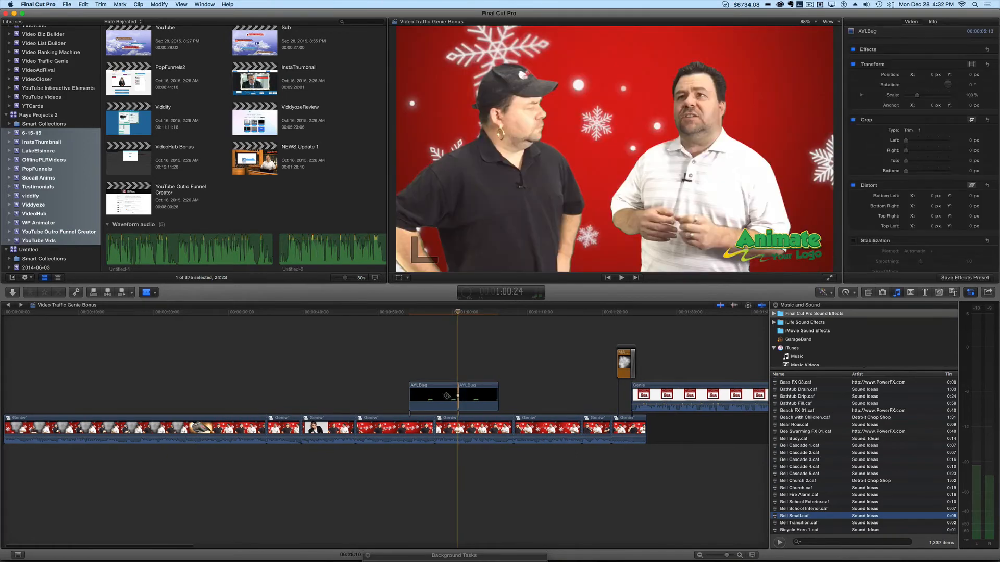
# Move the first AYLBug half to the start of the timeline and the second half to about 1:16, just before the Genie end clip
pyautogui.click(440, 395)
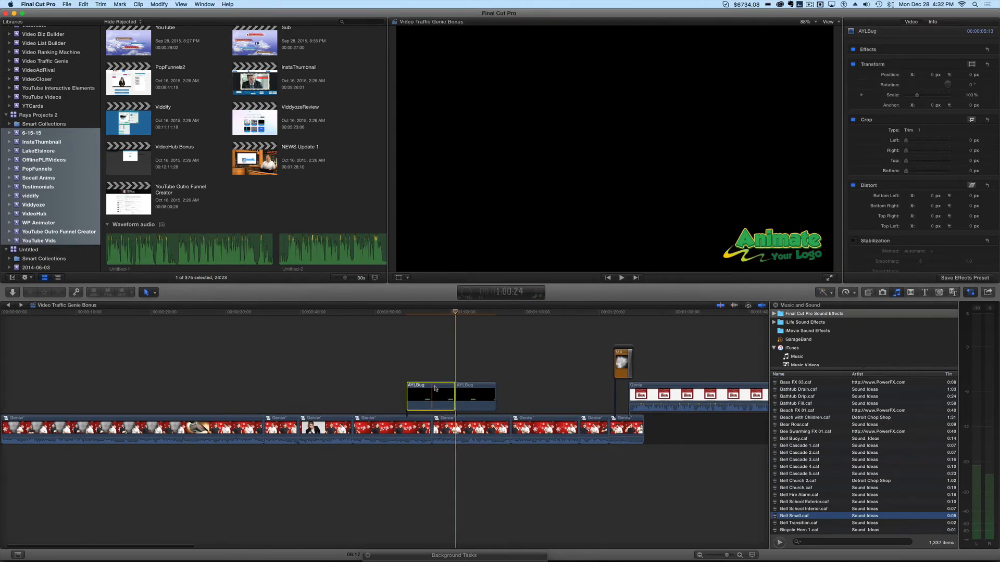
pyautogui.moveTo(435, 394); pyautogui.dragTo(30, 386)
pyautogui.moveTo(479, 387); pyautogui.dragTo(600, 384)
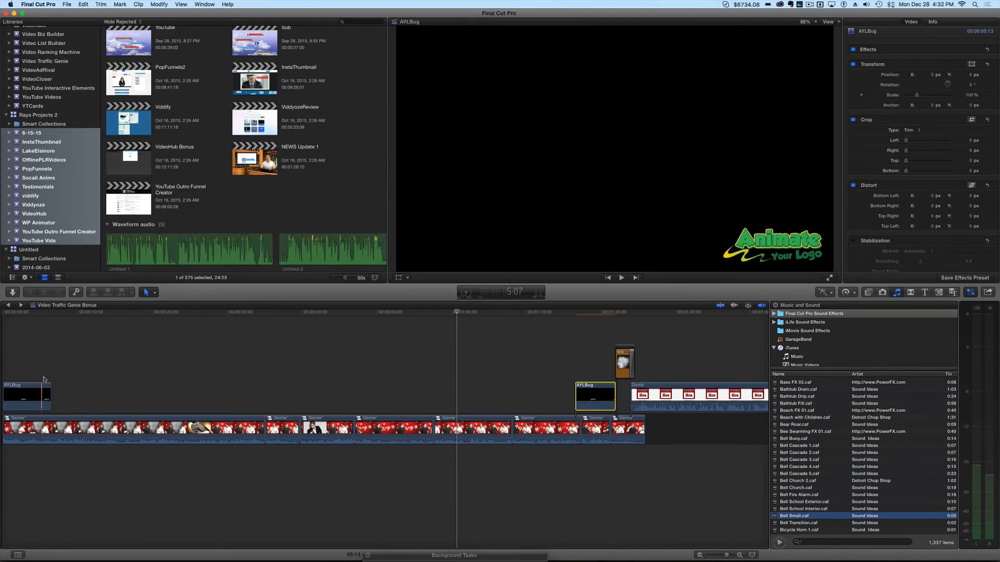
# Split the opening AYLBug clip at 2:19 on the timeline
pyautogui.click(29, 316)
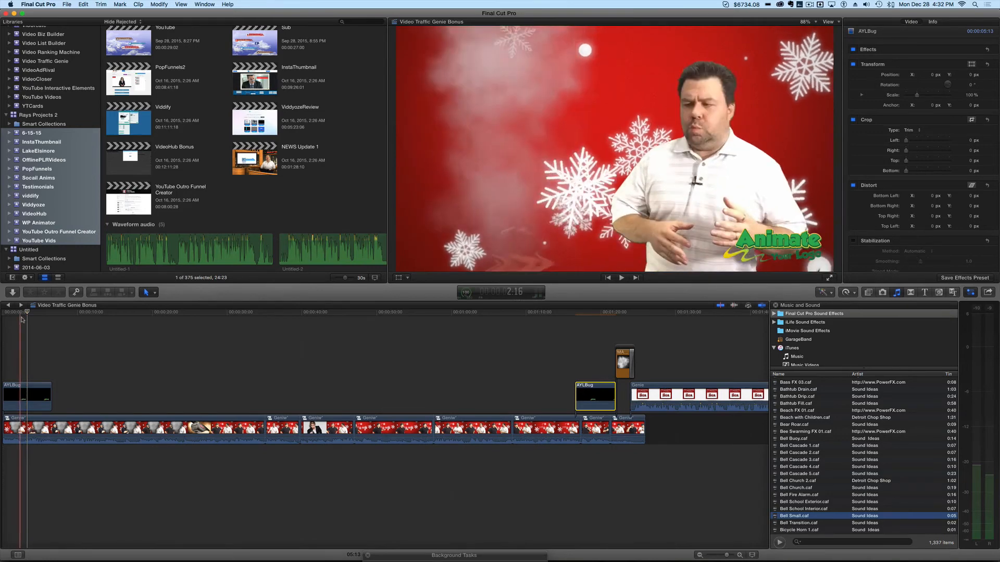
pyautogui.click(23, 316)
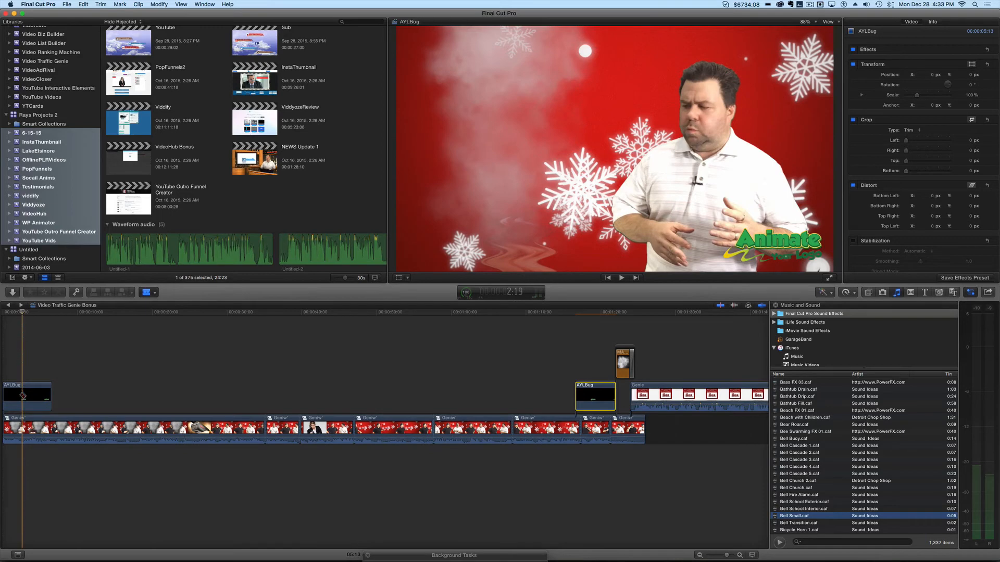
pyautogui.press('super+b')
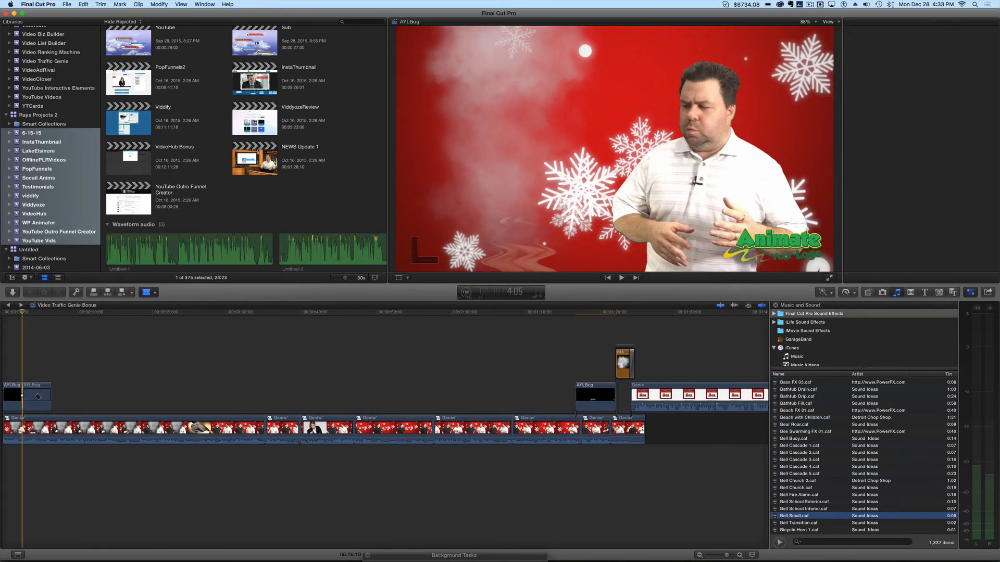
# Copy the AYLBug piece after the 2:19 cut and paste it repeatedly back to back until the copies reach 1:13:13
pyautogui.press('a')
pyautogui.click(38, 393)
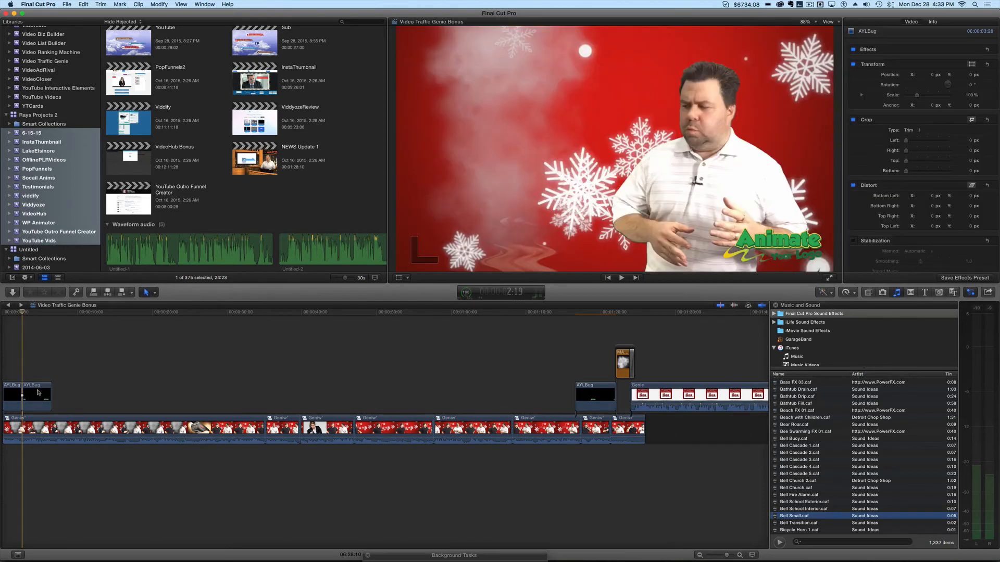
pyautogui.click(51, 313)
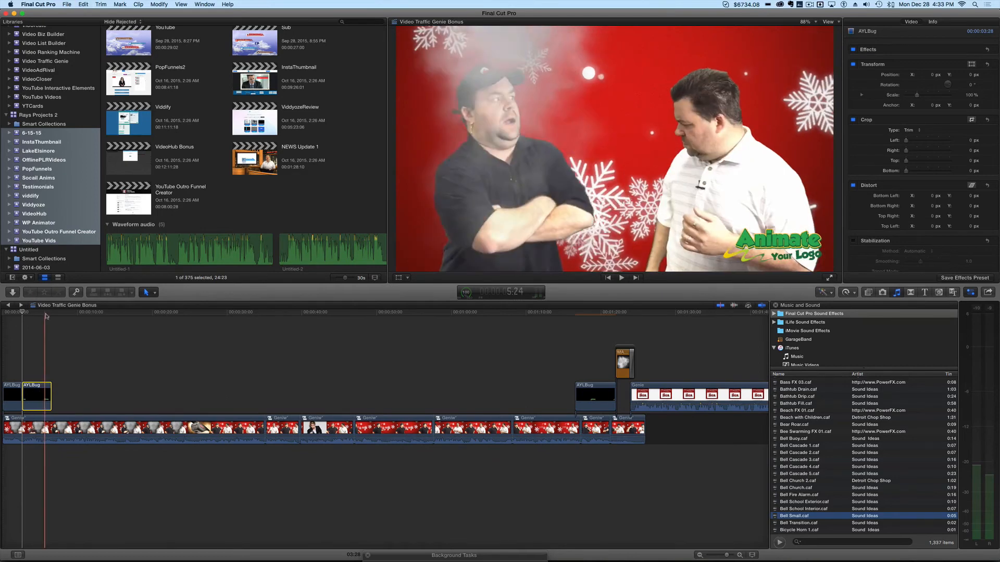
pyautogui.press('super+v')
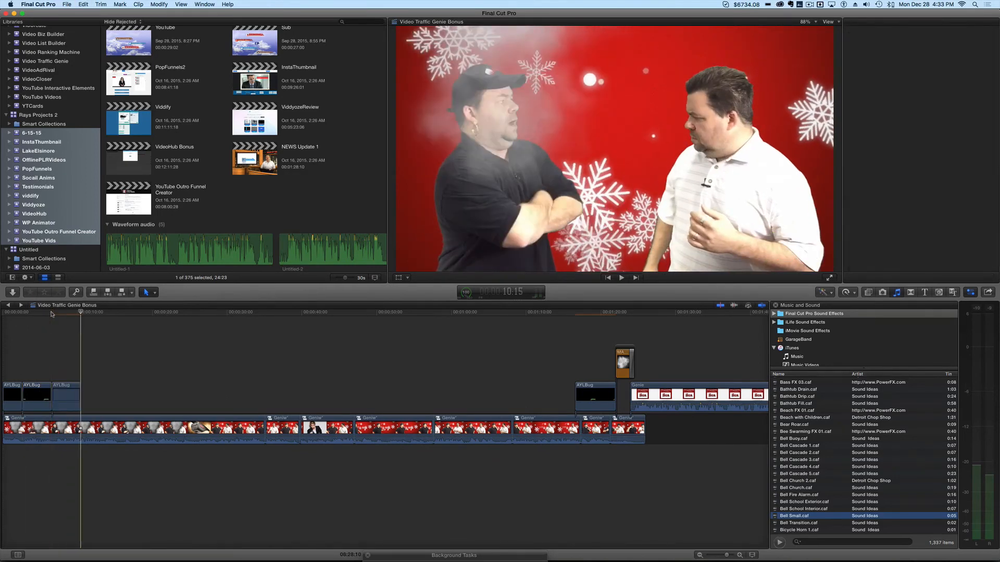
pyautogui.press('super+v')
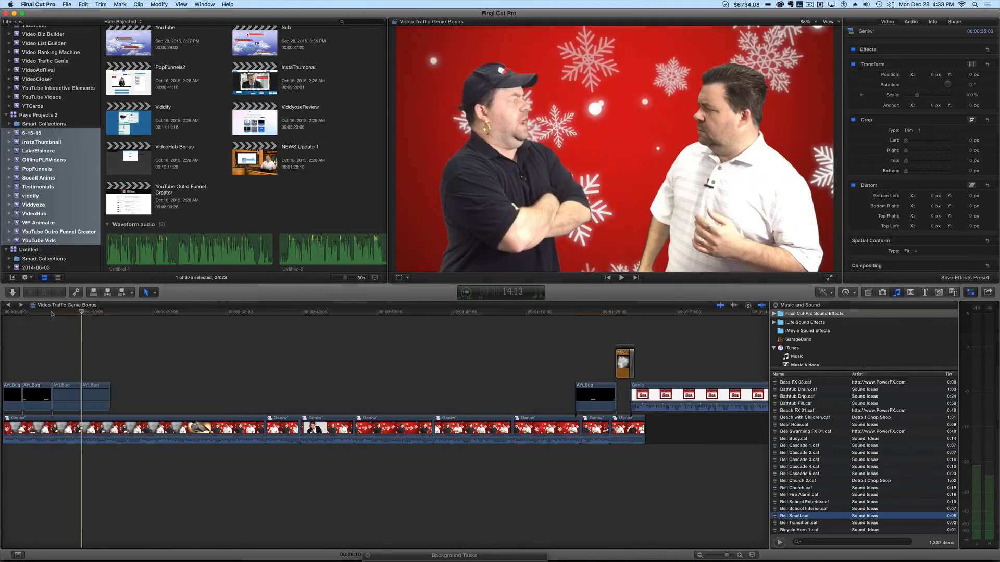
pyautogui.press('super+v')
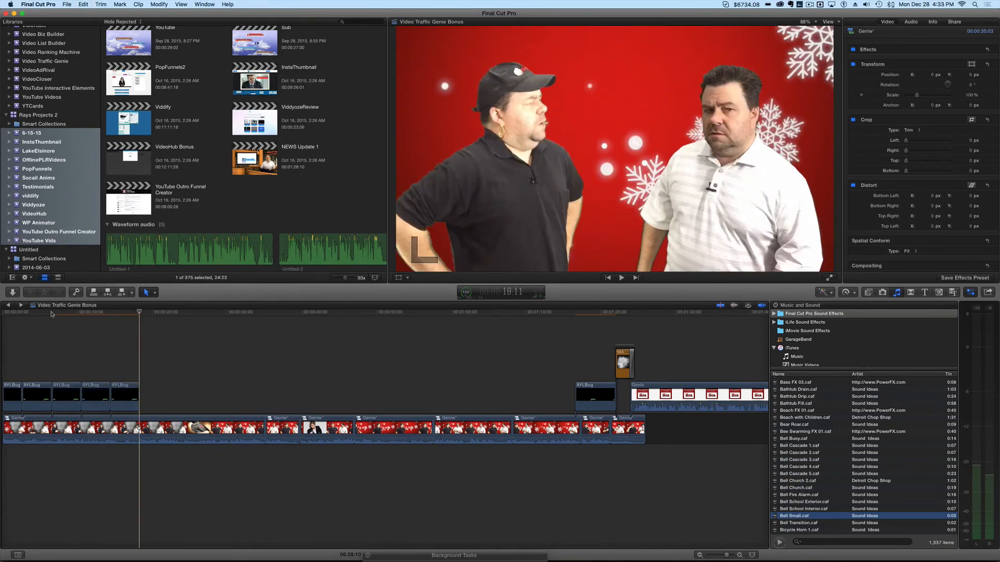
pyautogui.press('super+v')
pyautogui.press('super+v')
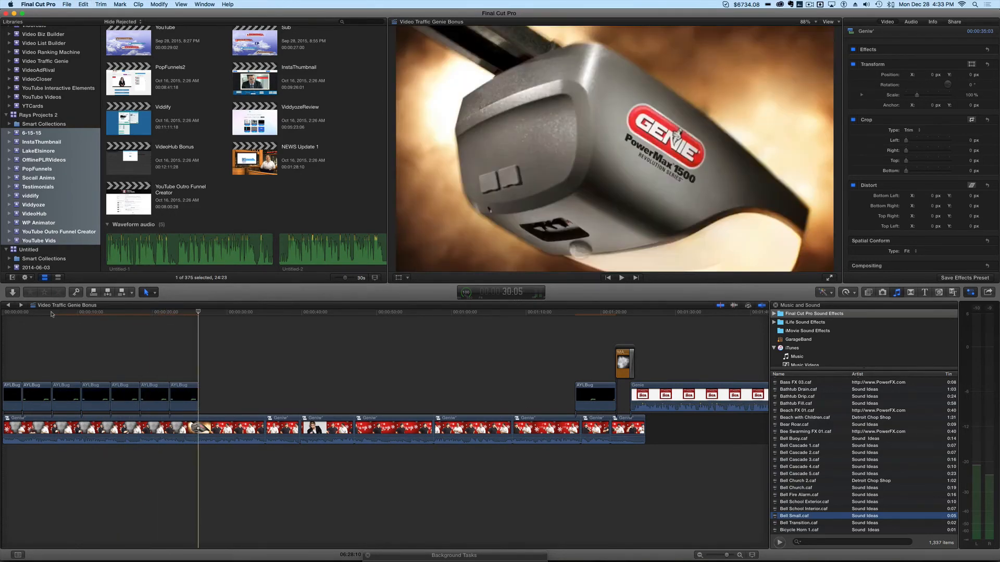
pyautogui.press('super+v')
pyautogui.press('super+v')
pyautogui.press('super+v')
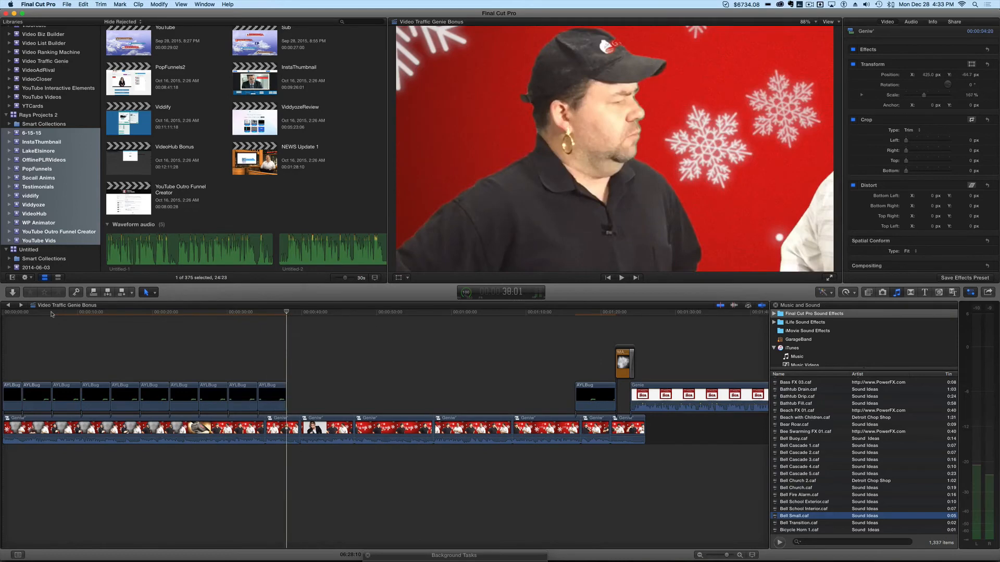
pyautogui.press('super+v')
pyautogui.press('super+v')
pyautogui.press('super+v')
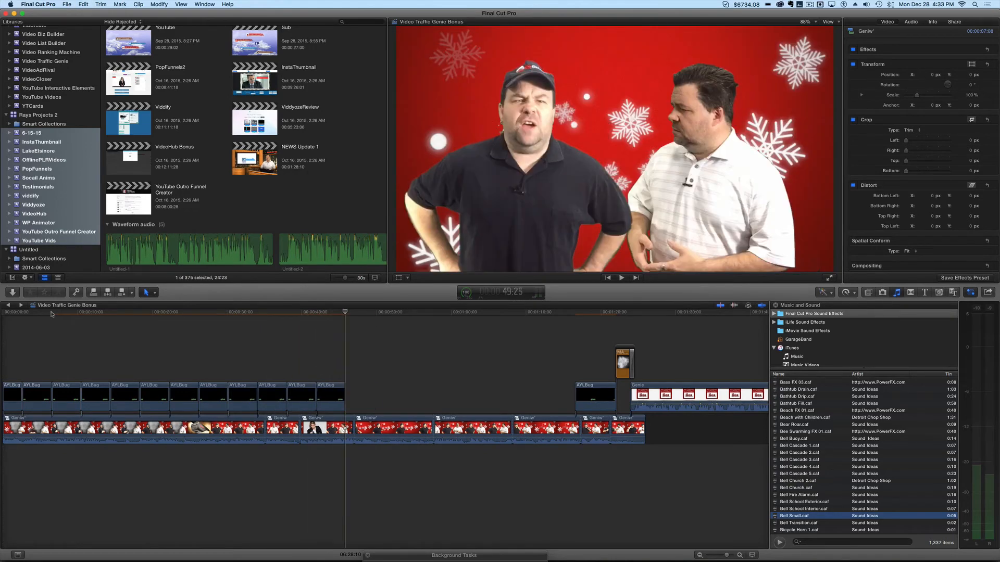
pyautogui.press('super+v')
pyautogui.press('super+v')
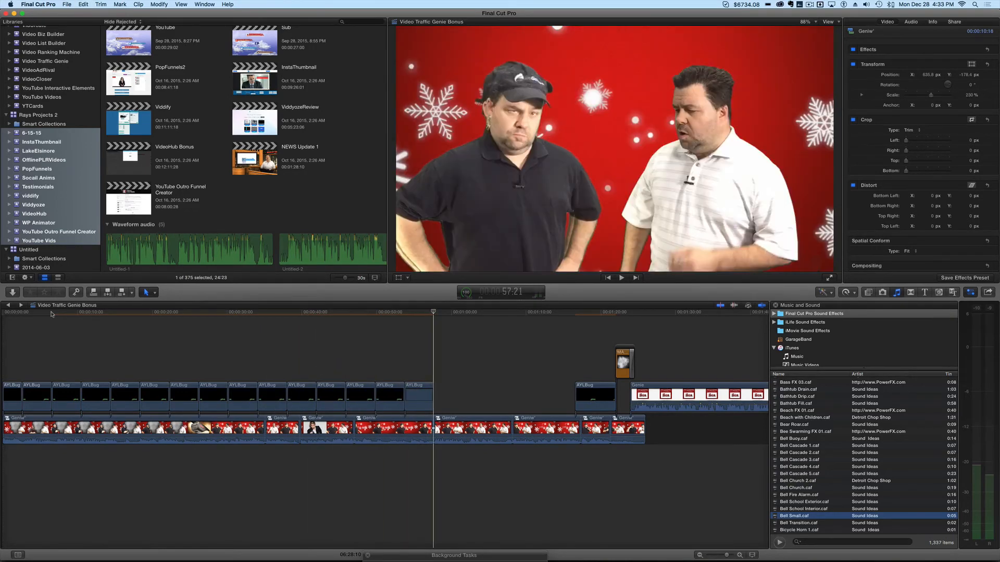
pyautogui.press('super+v')
pyautogui.press('super+v')
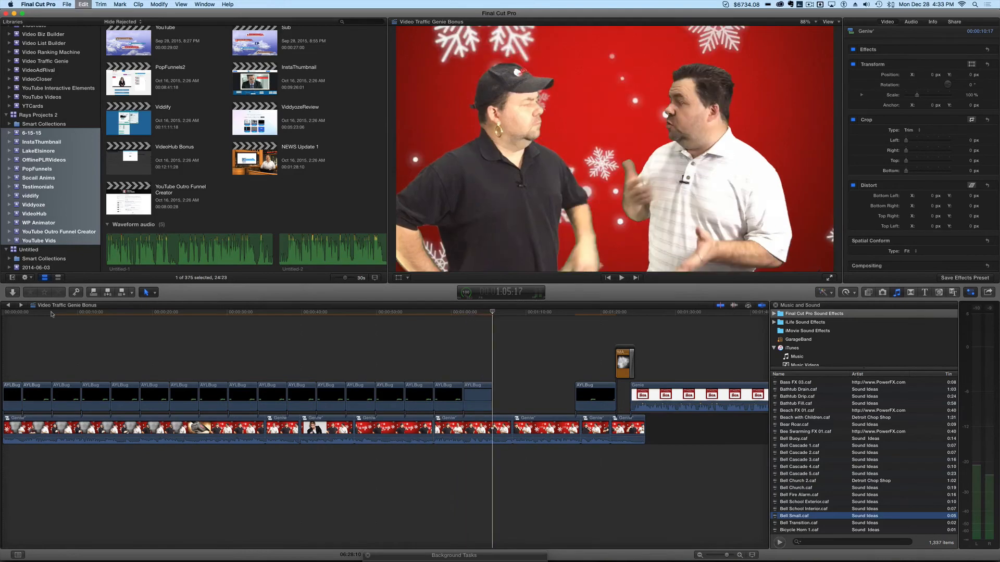
pyautogui.press('super+v')
pyautogui.press('super+v')
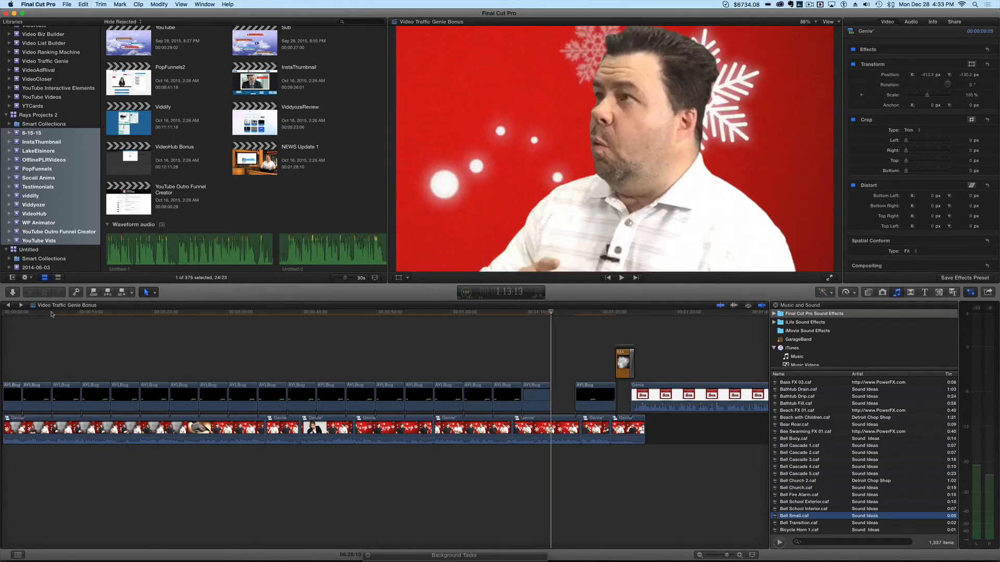
# Paste one more AYLBug copy and trim its end to fill the remaining gap before the closing AYLBug piece
pyautogui.press('super+v')
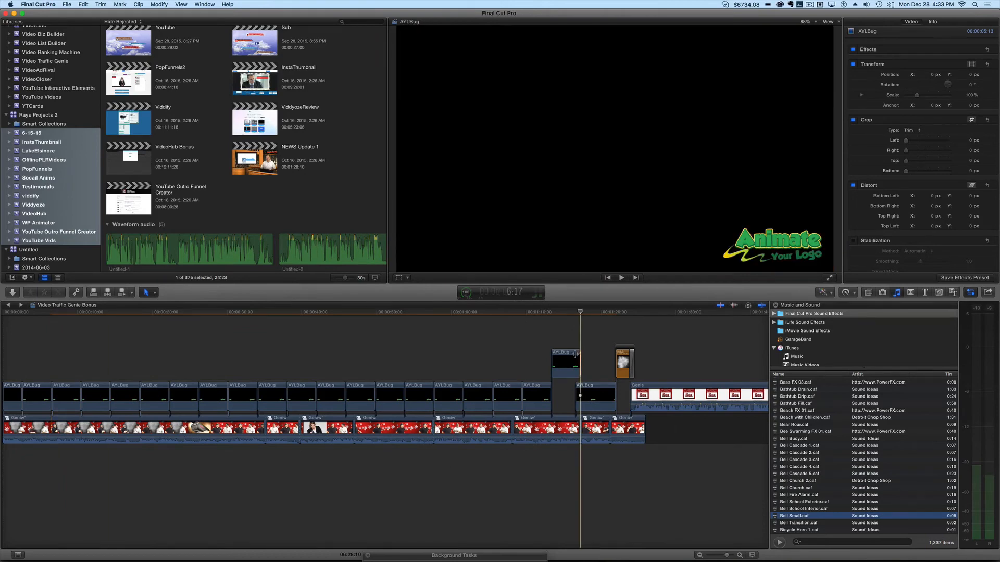
pyautogui.moveTo(575, 354); pyautogui.dragTo(574, 355)
pyautogui.press('alt+super+Down')
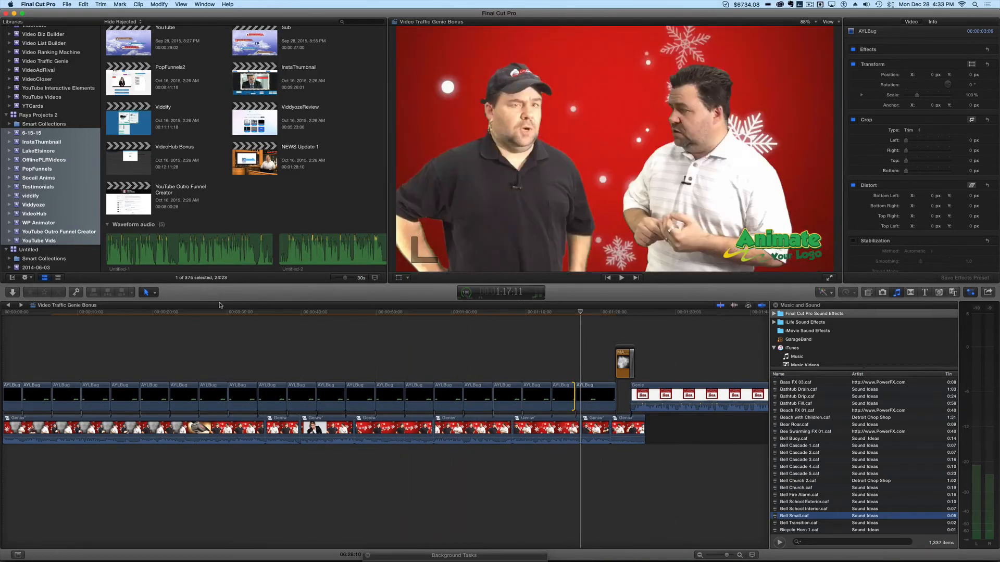
# Play the first second of the timeline to check how the logo animates in over the video
pyautogui.click(2, 312)
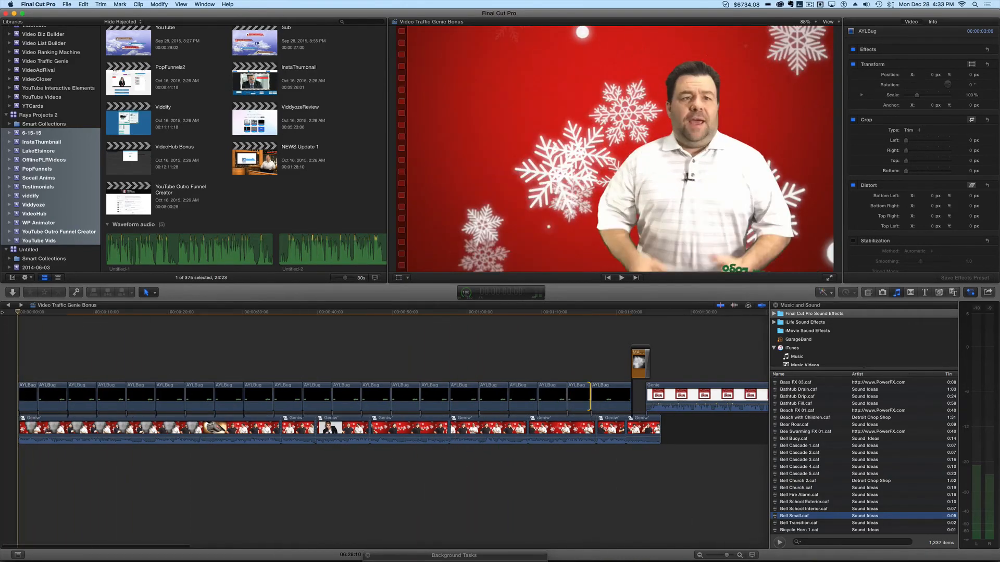
pyautogui.press('space')
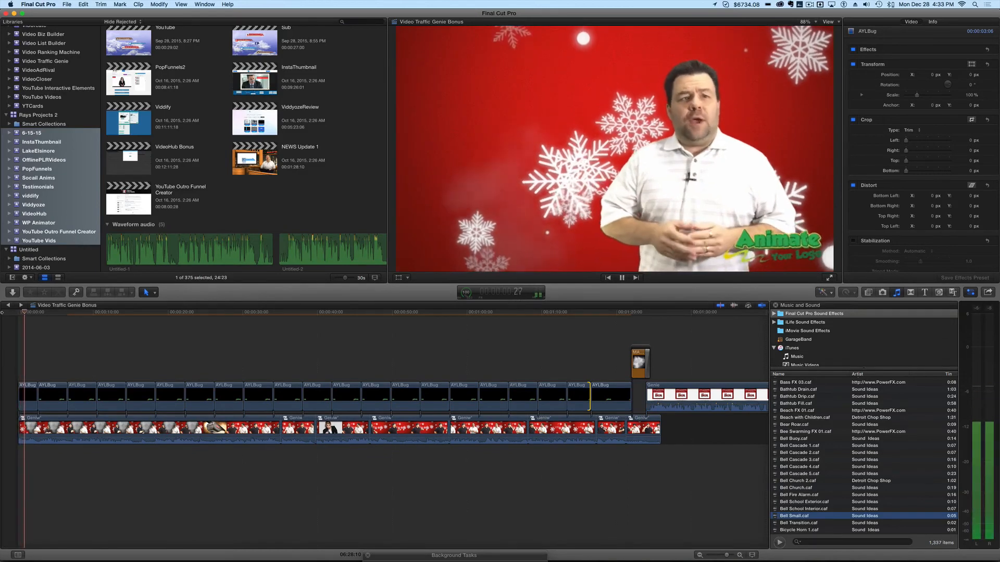
pyautogui.press('space')
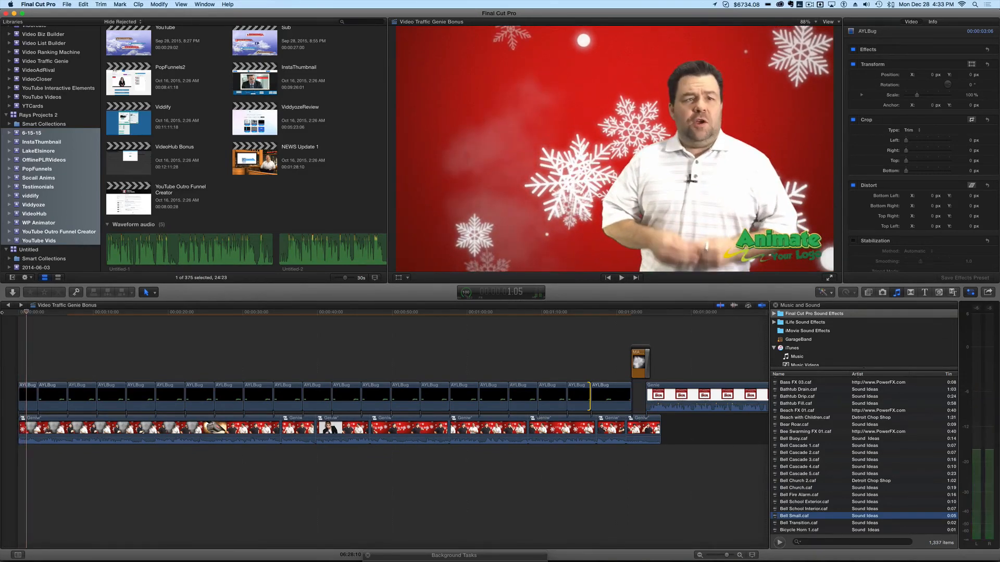
# Delete all the repeated AYLBug pieces between the opening piece and the closing piece
pyautogui.moveTo(52, 352); pyautogui.dragTo(573, 397)
pyautogui.press('Delete')
# Add a hold on the opening AYLBug clip's last frame and extend it to the closing piece, for a clip duration of 1:16:19
pyautogui.click(46, 313)
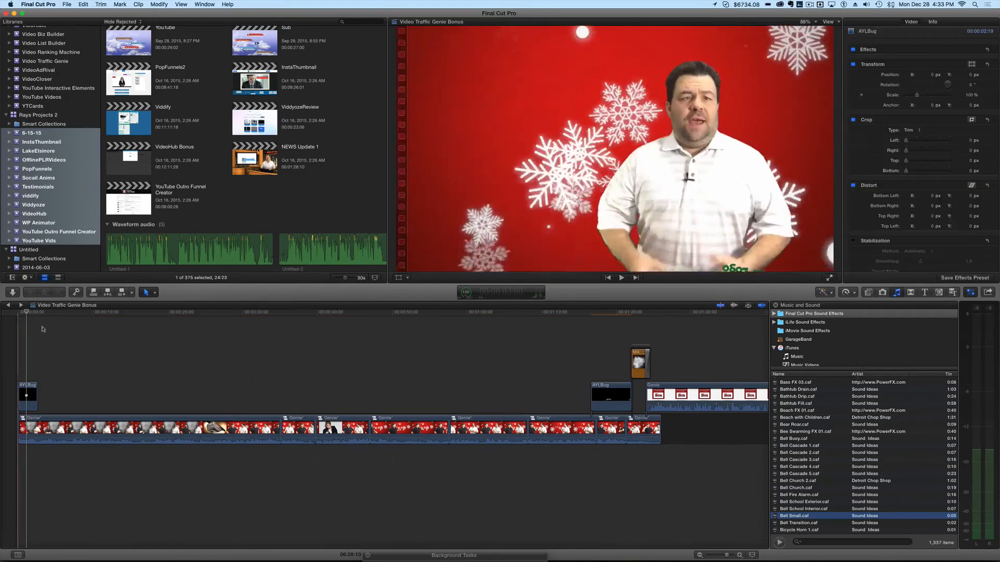
pyautogui.moveTo(46, 314); pyautogui.dragTo(38, 314)
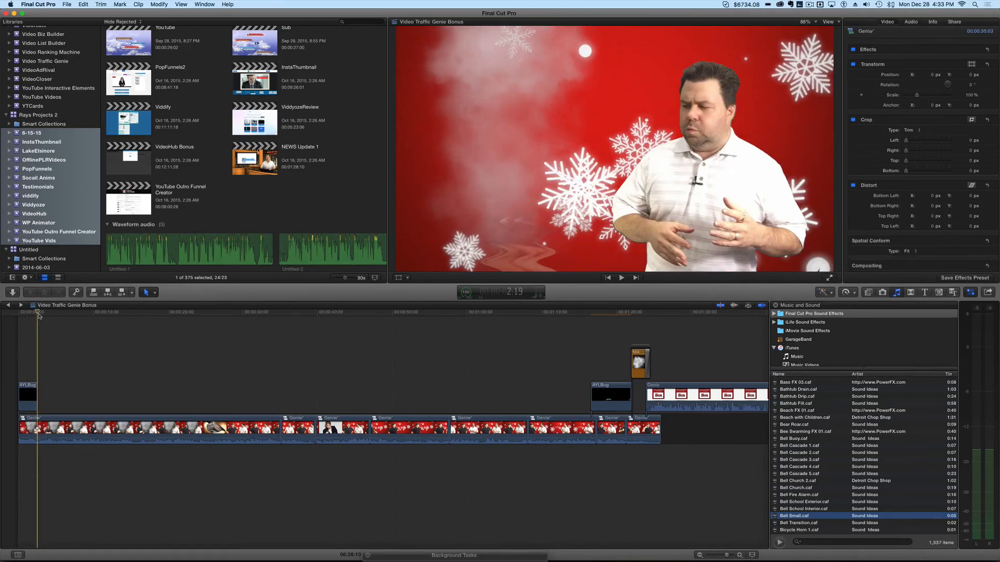
pyautogui.press('Left')
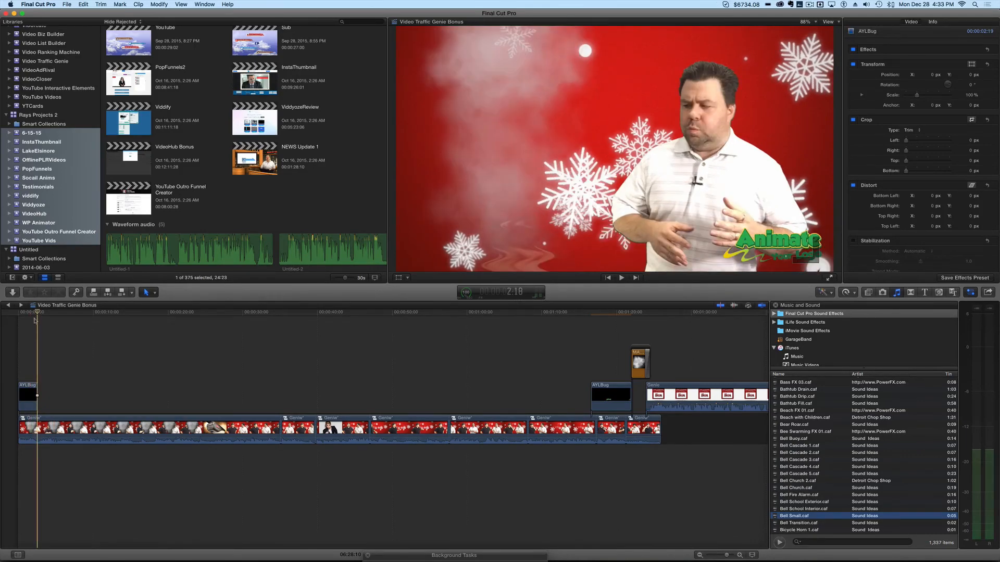
pyautogui.click(30, 390)
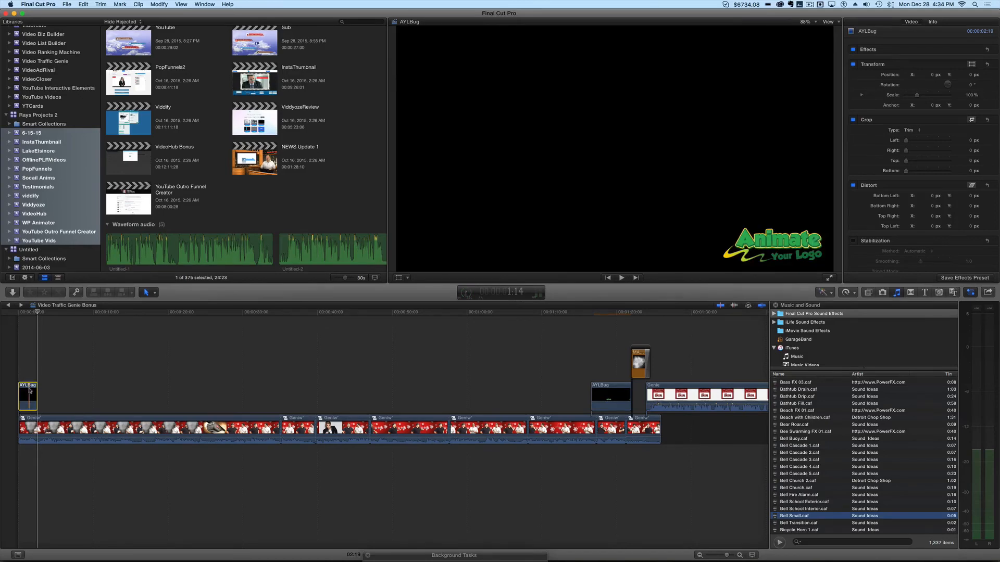
pyautogui.hotkey('shift', 'h')
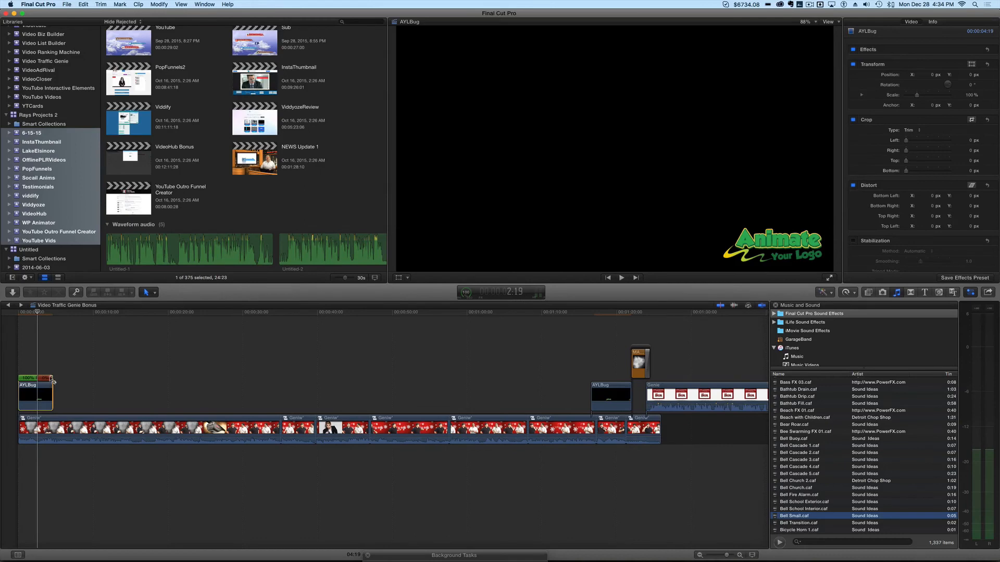
pyautogui.moveTo(51, 384); pyautogui.dragTo(590, 386)
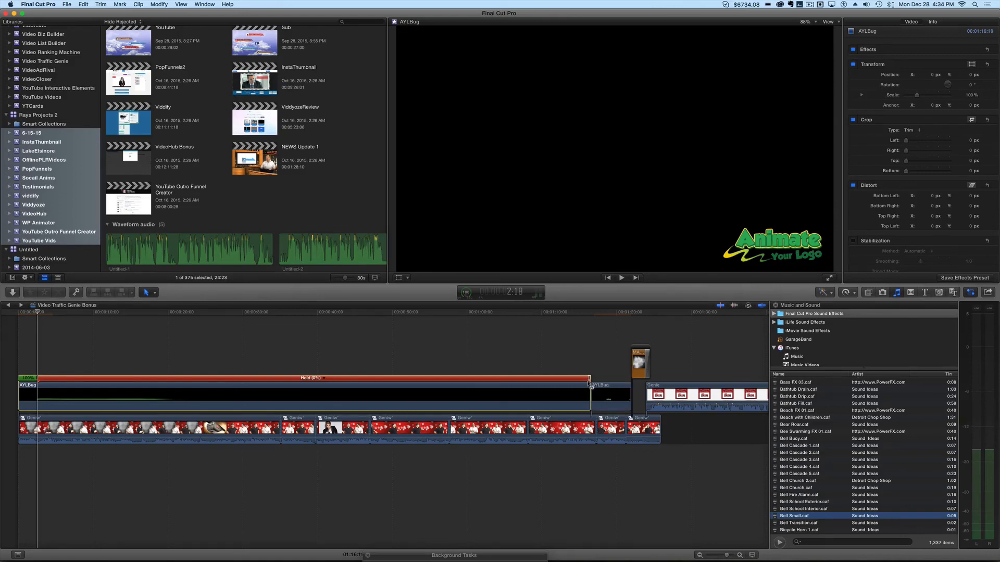
# Check the held logo and the closing AYLBug piece over the video at several points between 1:06 and 1:20
pyautogui.click(514, 314)
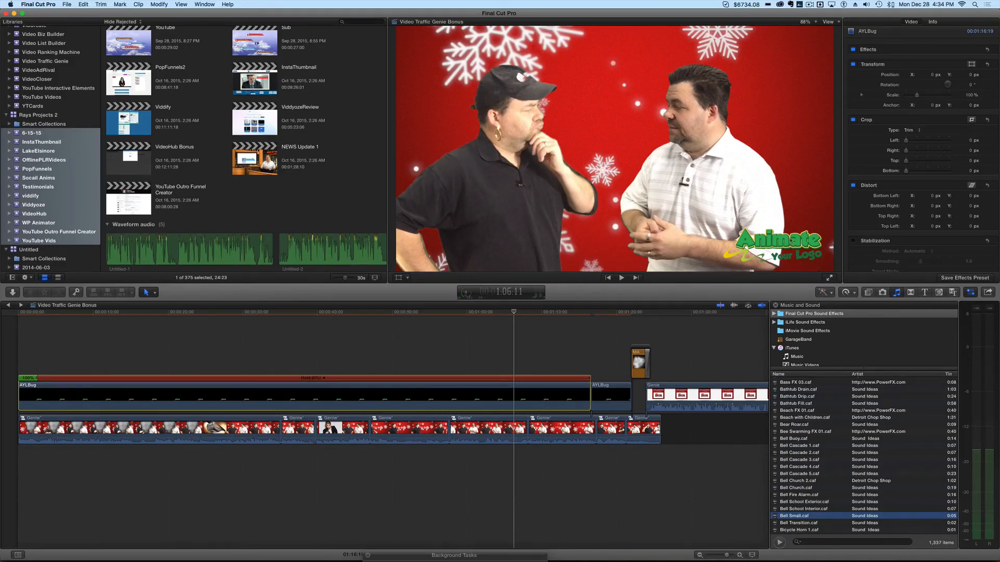
pyautogui.click(612, 314)
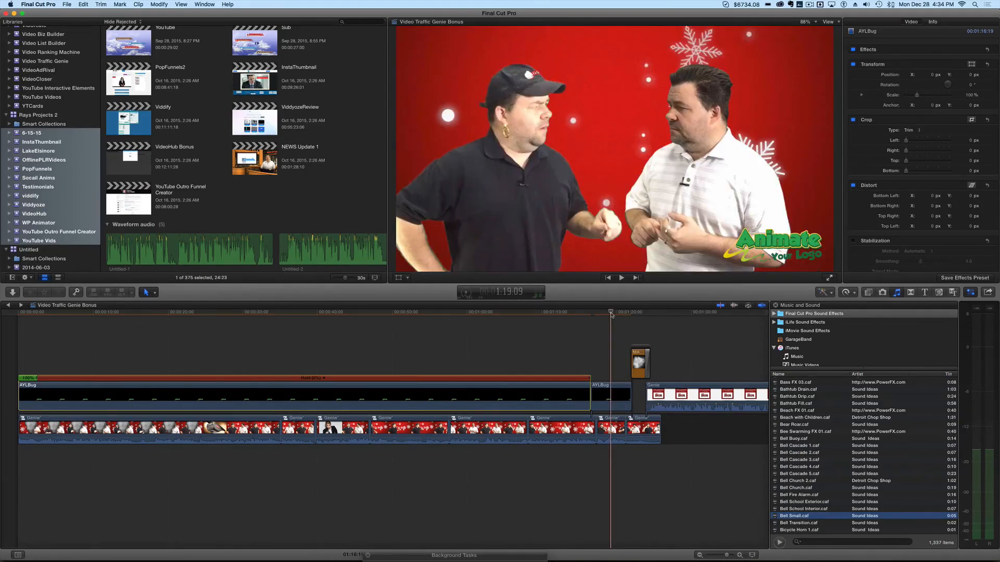
pyautogui.click(561, 314)
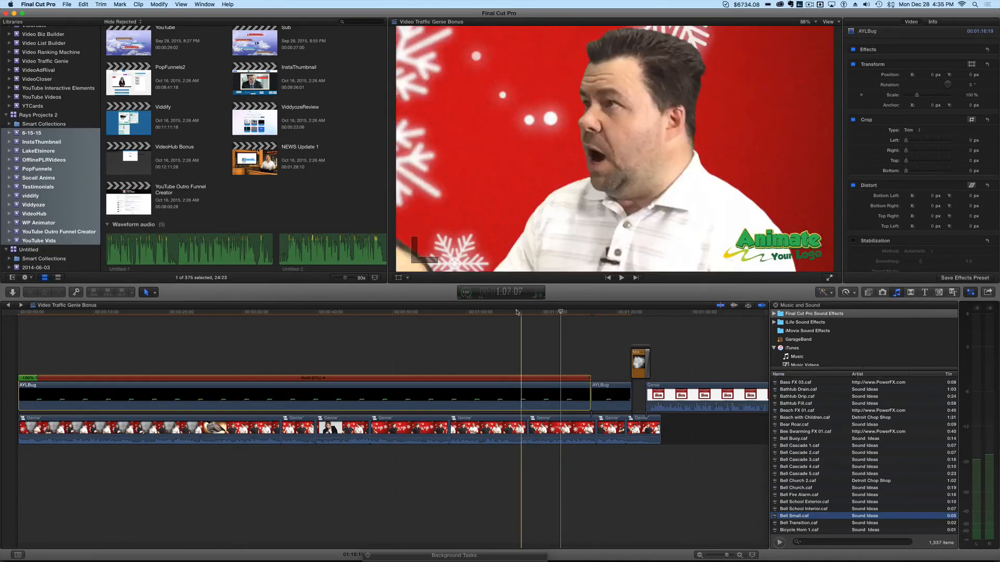